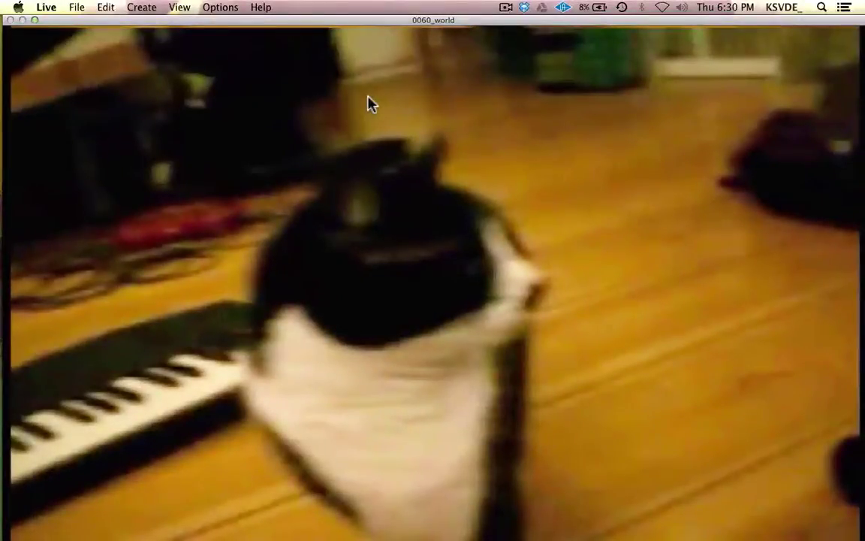
Step: Shrink the 0060_world video window from full size and place it over the arrangement, clear of the browser
click(36, 25)
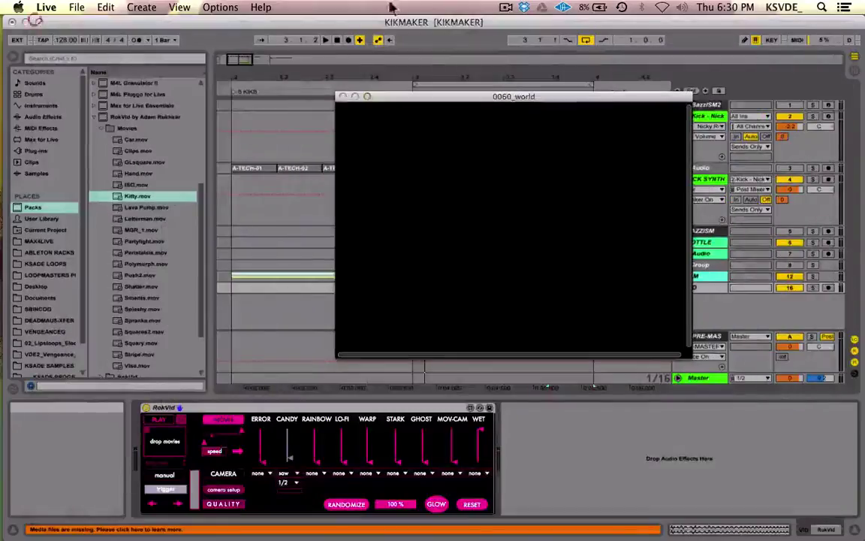
double_click(446, 92)
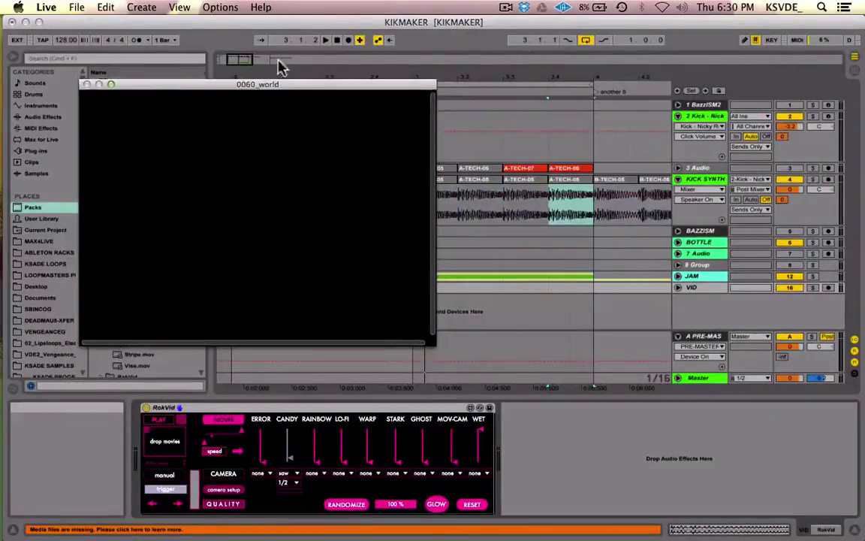
click(299, 90)
drag(299, 91, 328, 84)
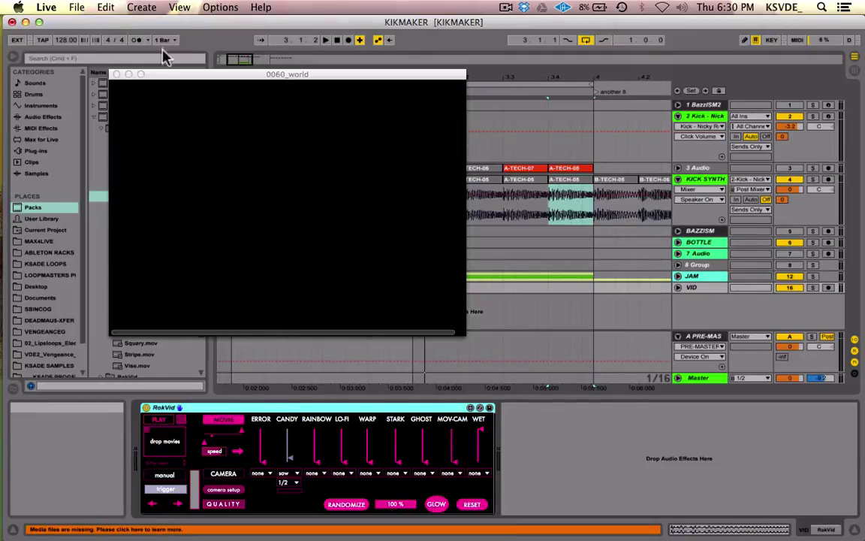
drag(142, 74, 360, 75)
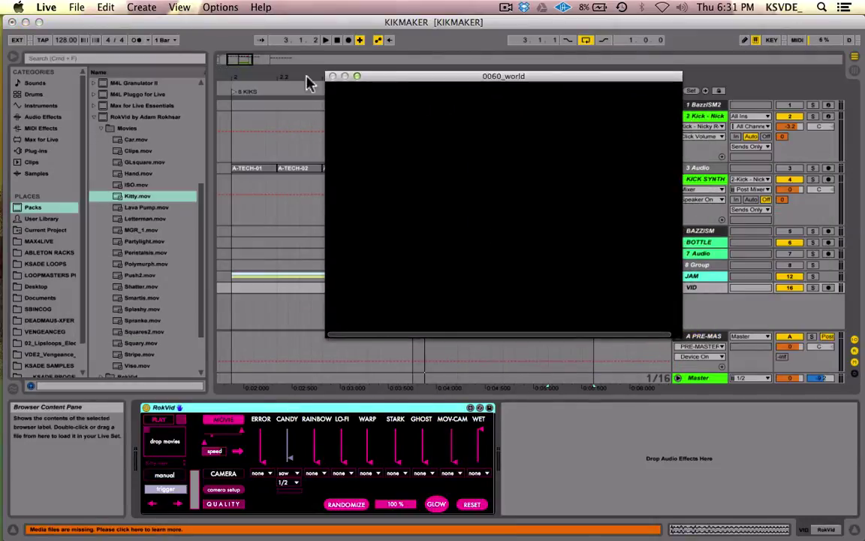
Step: Examine the supplied movie files in the Movies folder of the RokVid pack
click(19, 210)
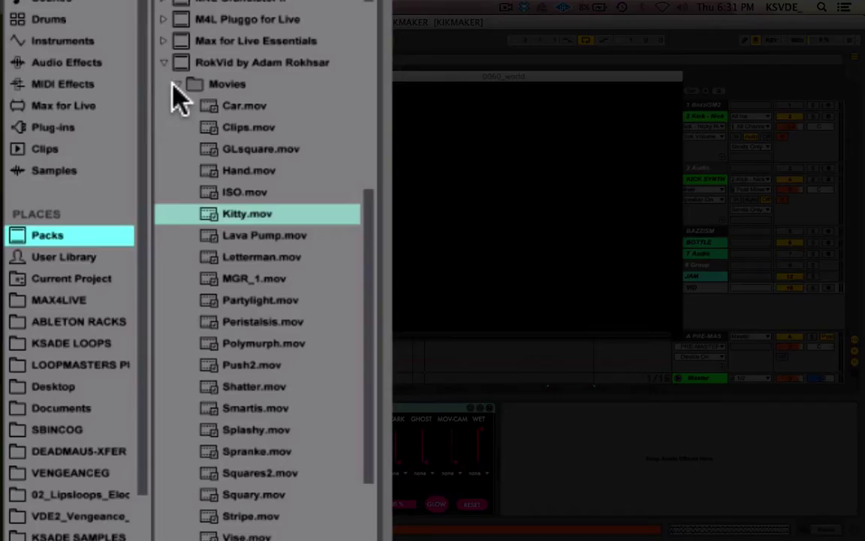
click(101, 127)
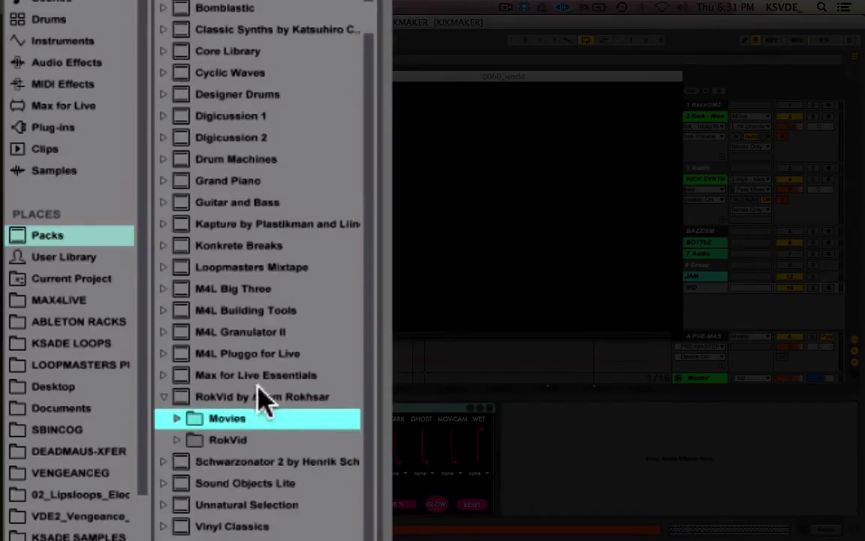
click(174, 421)
scroll(178, 434, down, 10)
scroll(178, 434, up, 4)
scroll(178, 434, down, 6)
scroll(176, 434, up, 6)
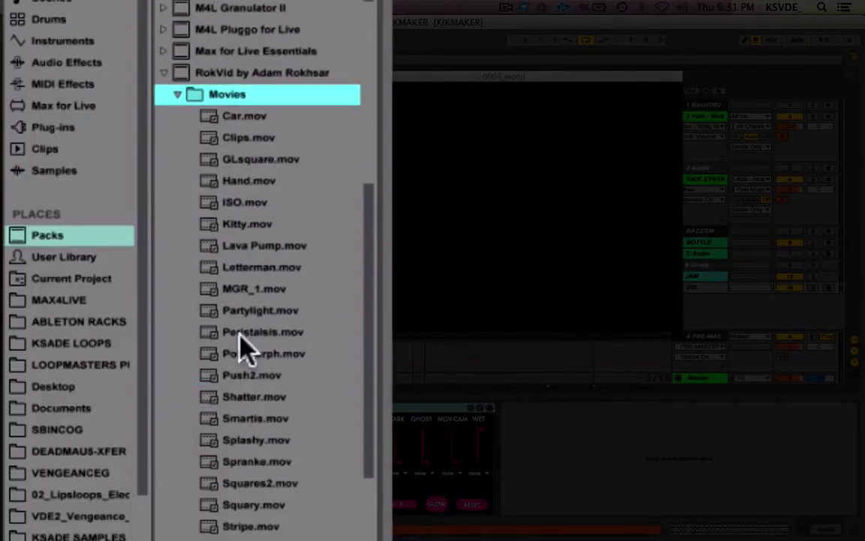
scroll(250, 290, down, 6)
scroll(248, 293, up, 11)
scroll(248, 293, down, 5)
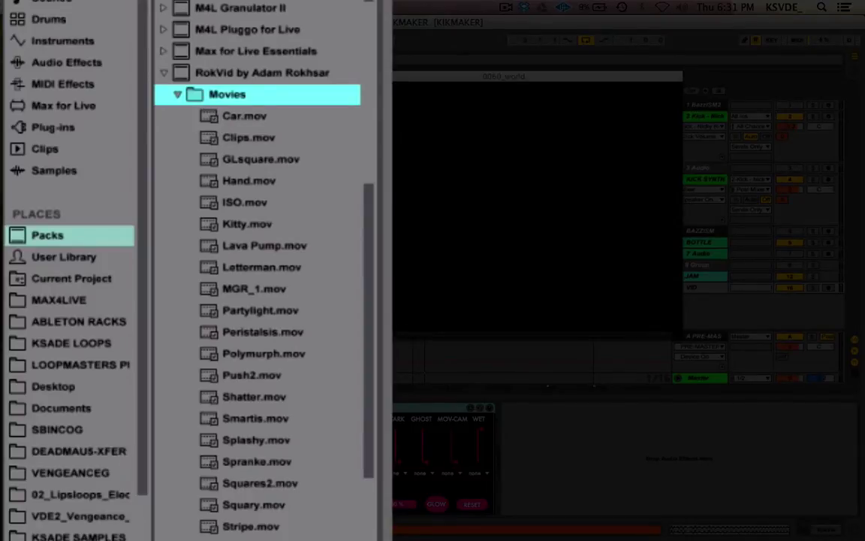
mouse_move(3, 248)
scroll(280, 166, down, 3)
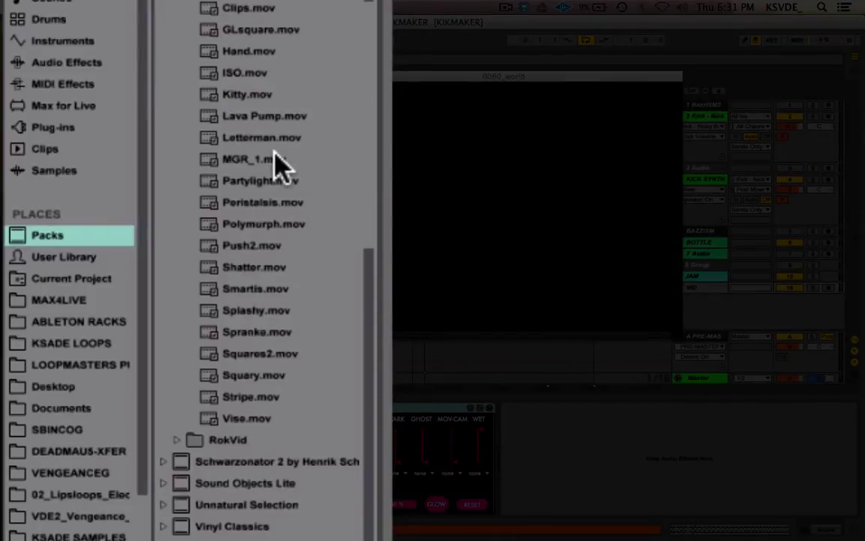
scroll(279, 164, up, 5)
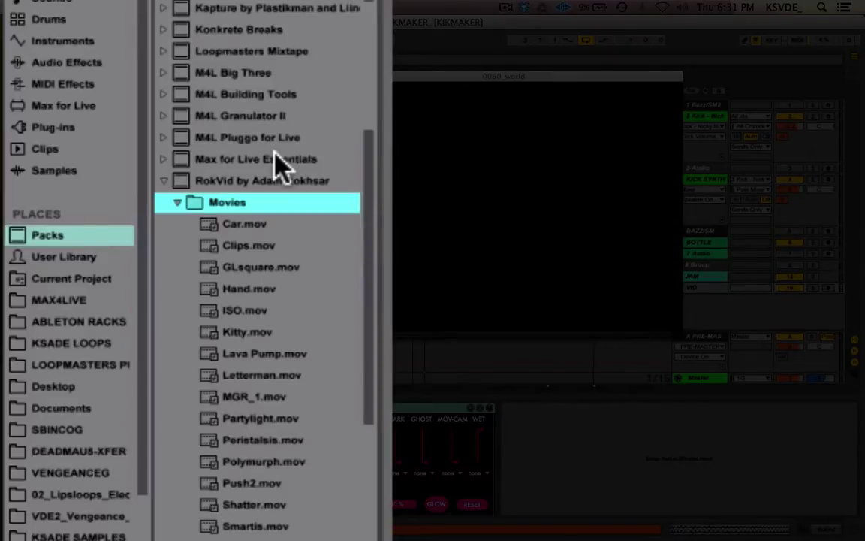
scroll(249, 376, down, 5)
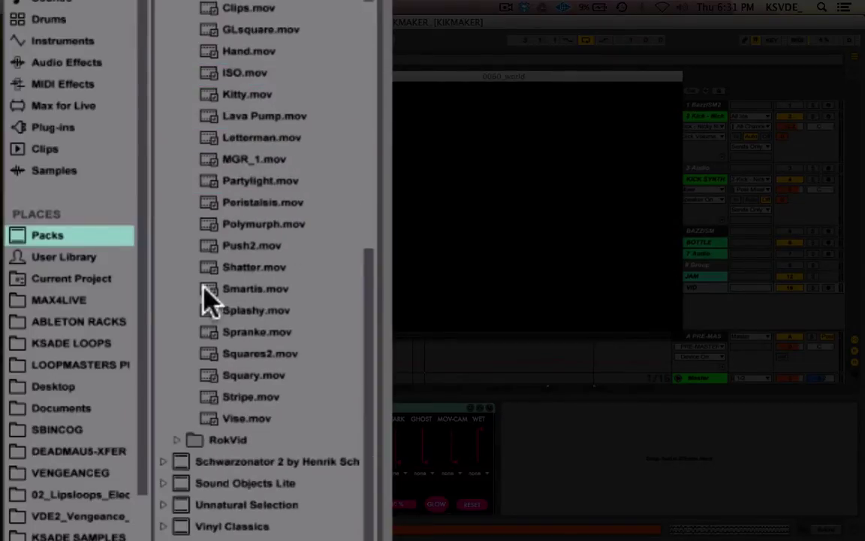
scroll(242, 139, up, 5)
scroll(247, 139, down, 5)
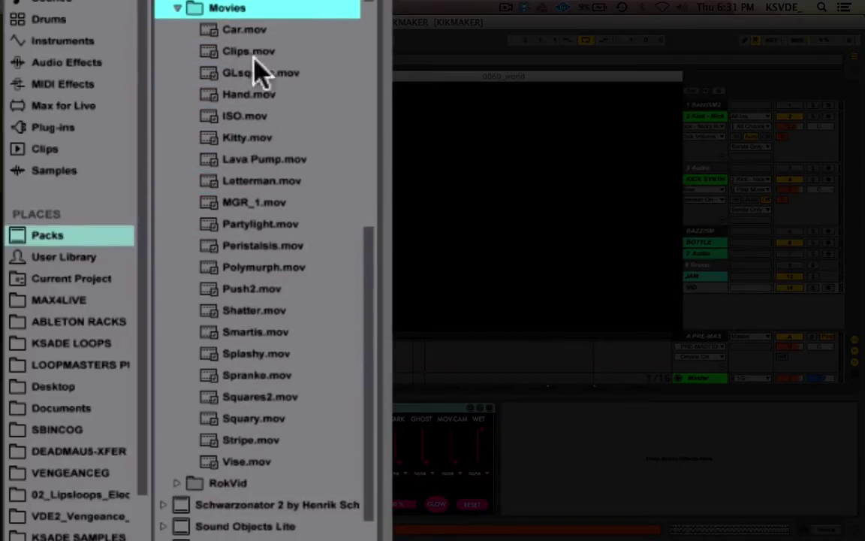
Step: Collapse the Movies folder, expand the pack's RokVid folder and select the RokVid.amxd device
click(175, 7)
click(177, 439)
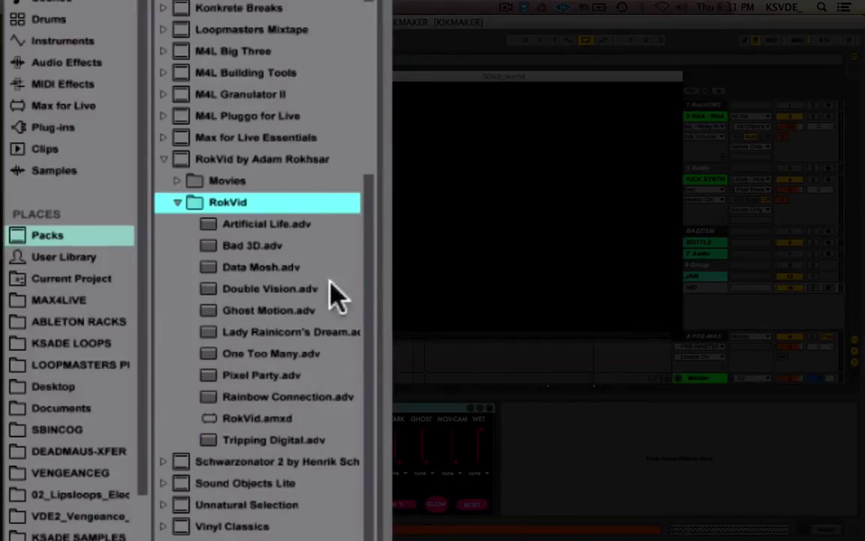
click(222, 421)
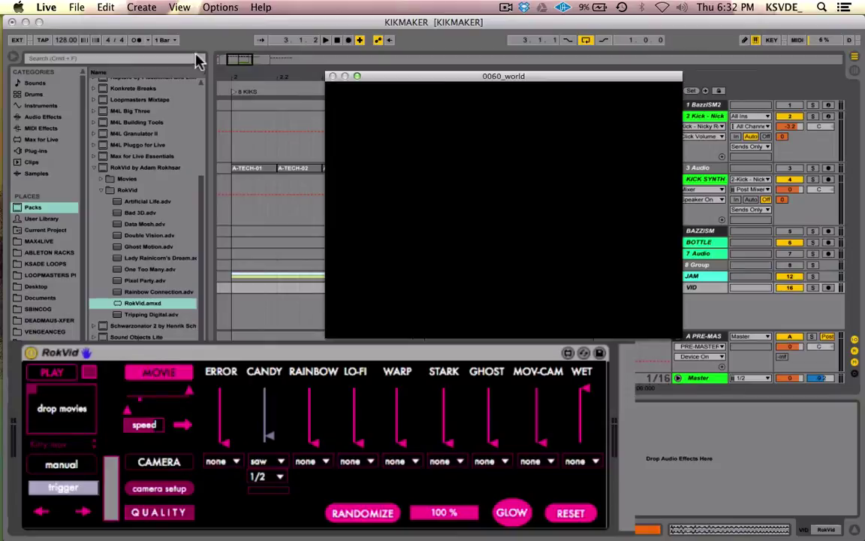
click(188, 9)
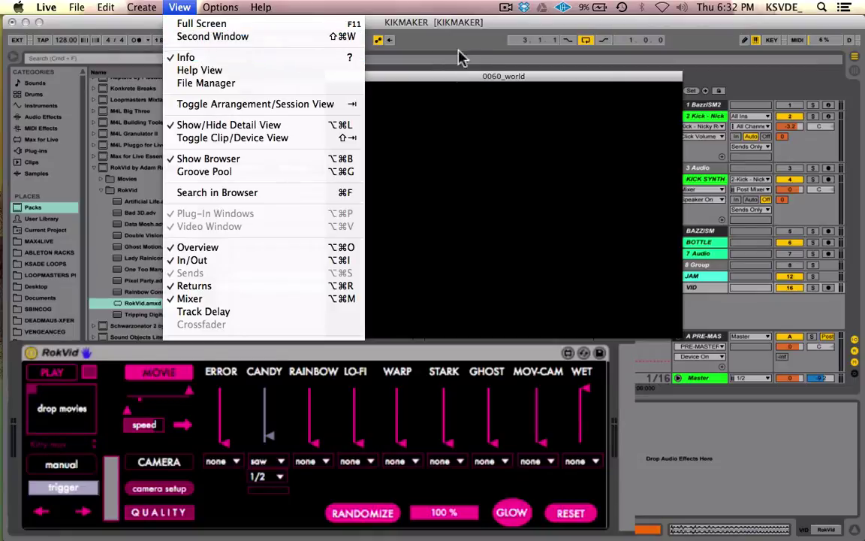
click(440, 80)
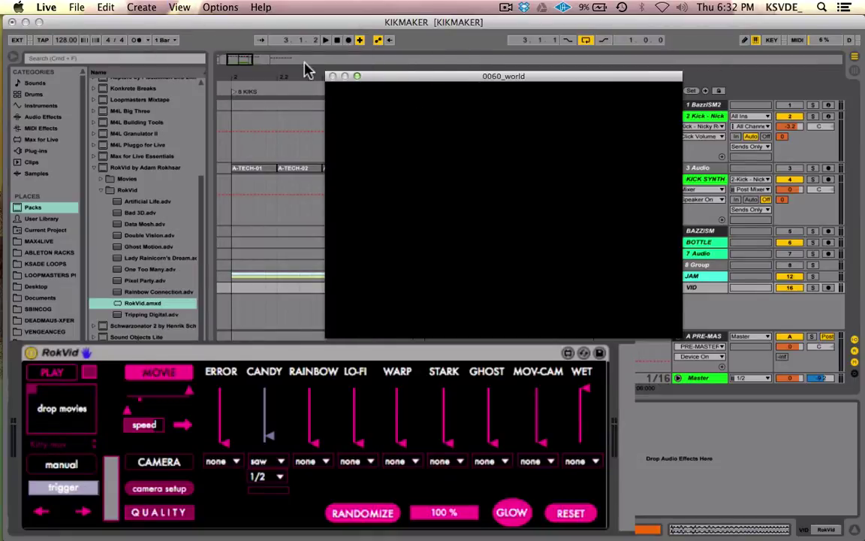
click(179, 7)
click(473, 201)
Step: Choose Kitty.mov from the RokVid device's list of loaded movies
click(52, 374)
click(64, 463)
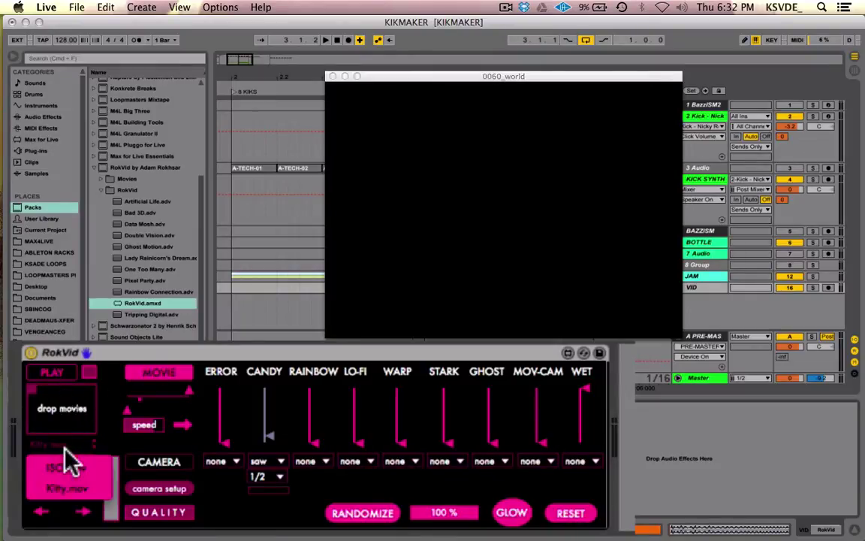
click(95, 481)
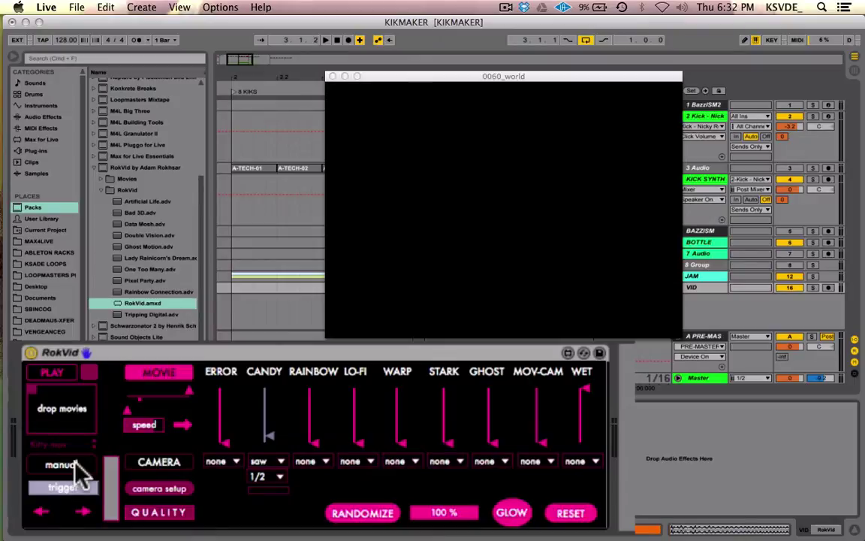
Step: Switch RokVid's movie playback mode from manual to autopilot
click(81, 468)
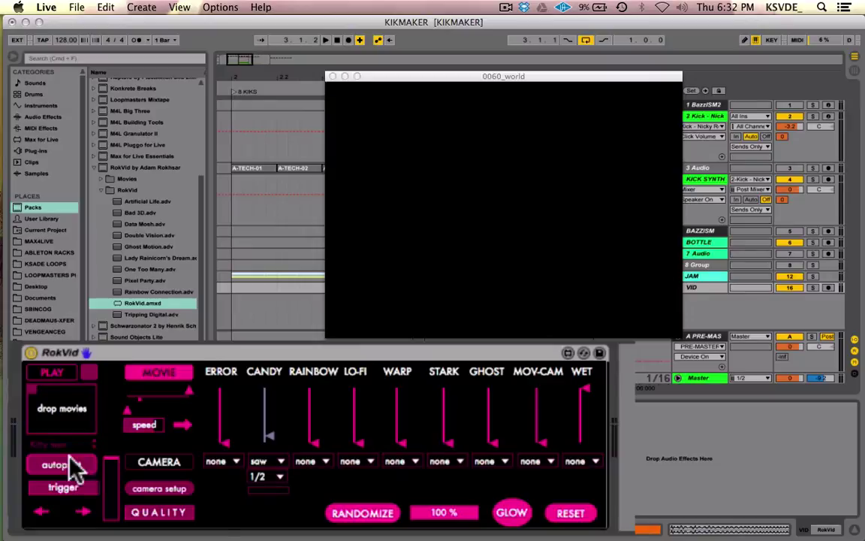
click(60, 485)
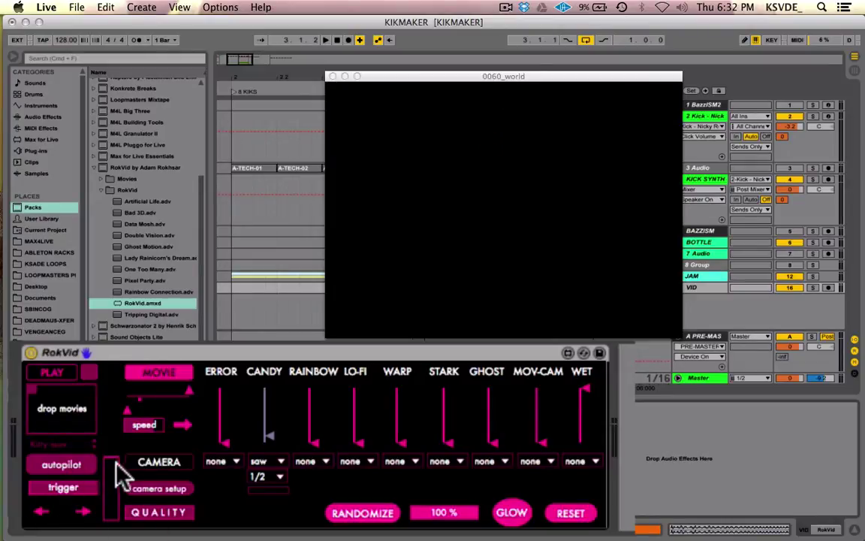
click(75, 463)
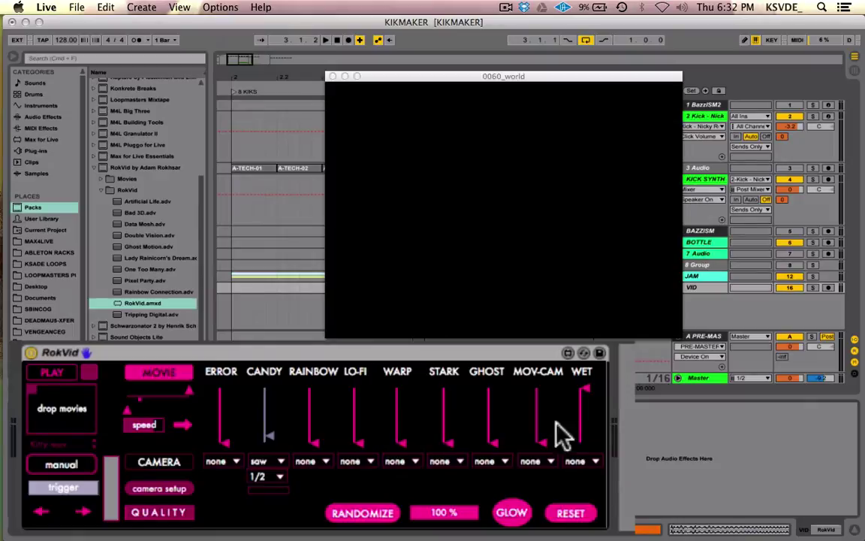
click(62, 465)
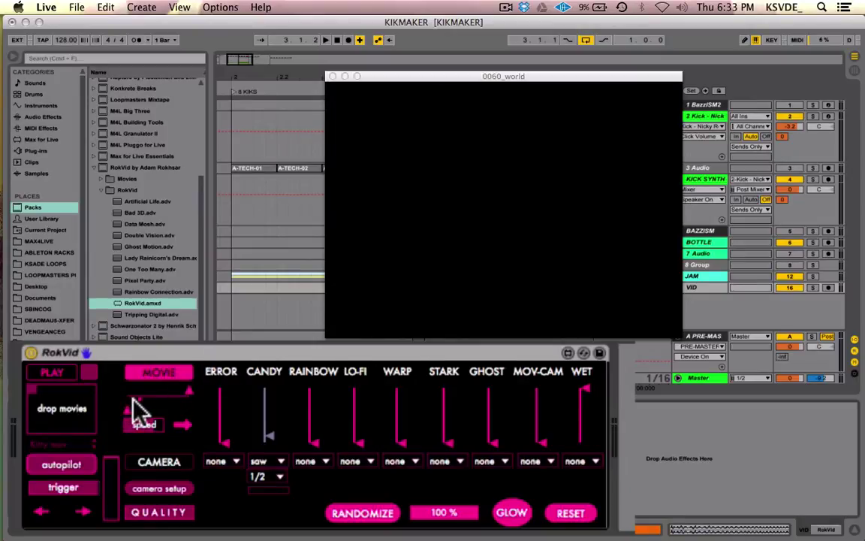
drag(132, 411, 166, 402)
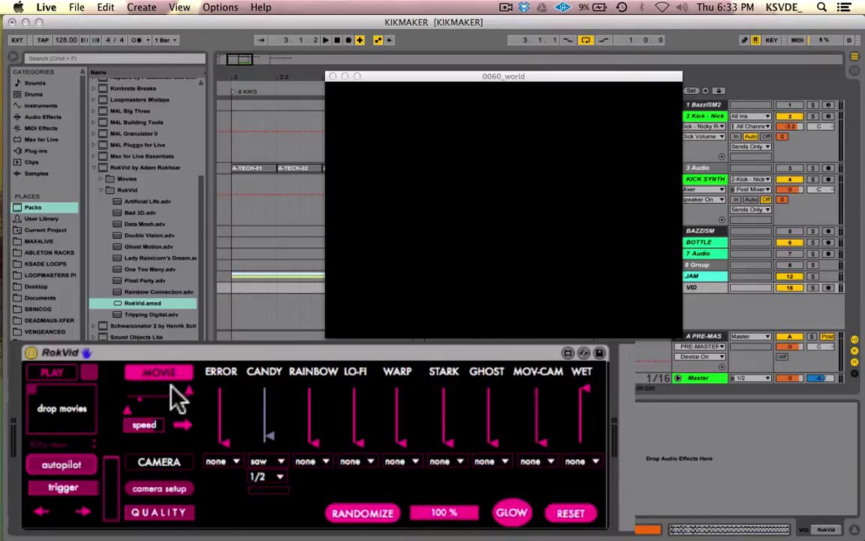
drag(169, 397, 113, 398)
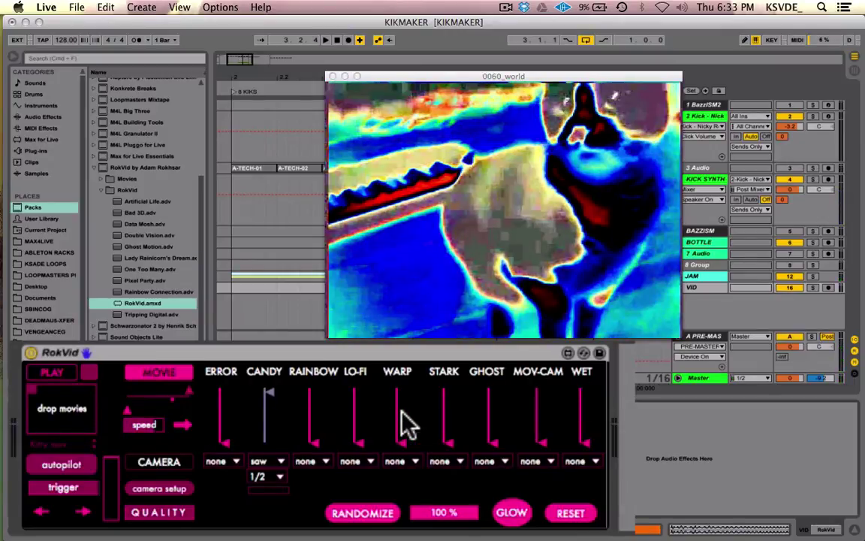
Step: Raise RokVid's Warp effect to its maximum while the set plays, and stop playback
key(space)
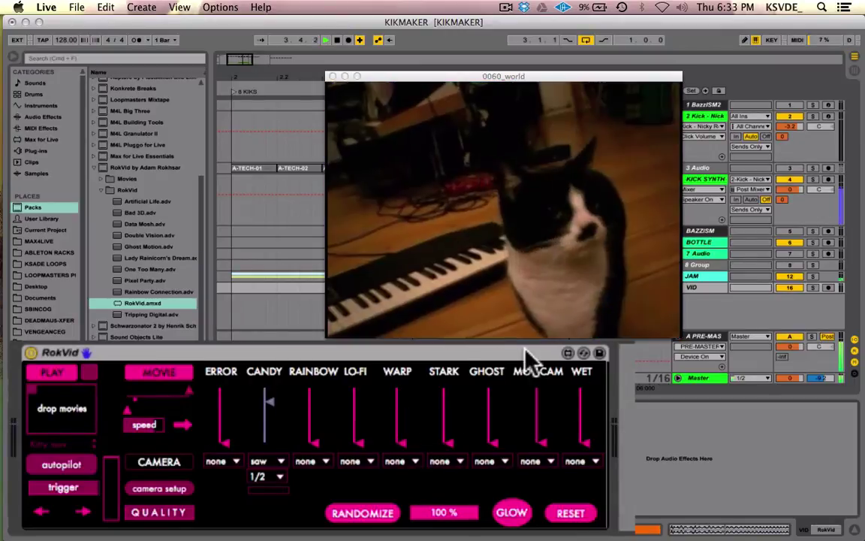
click(411, 391)
key(space)
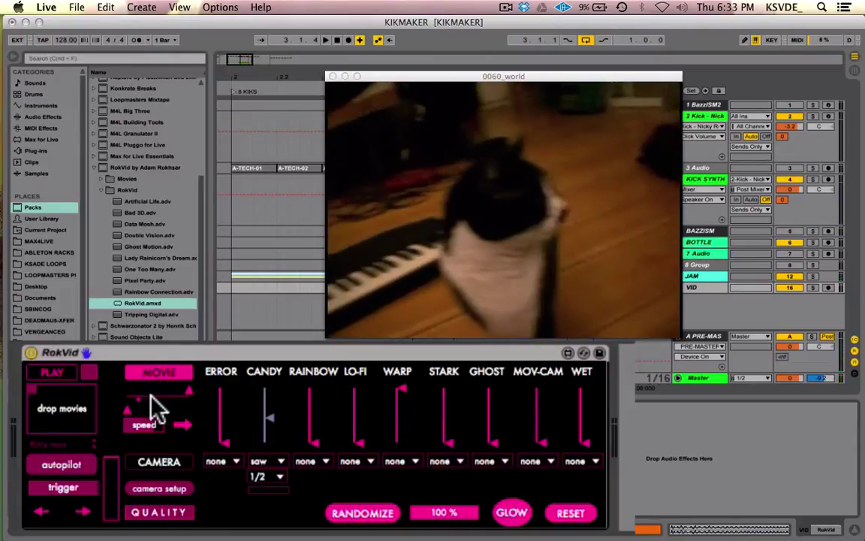
Step: Compare movie playback with RokVid's speed control switched off and back on, starting and stopping the set
key(space)
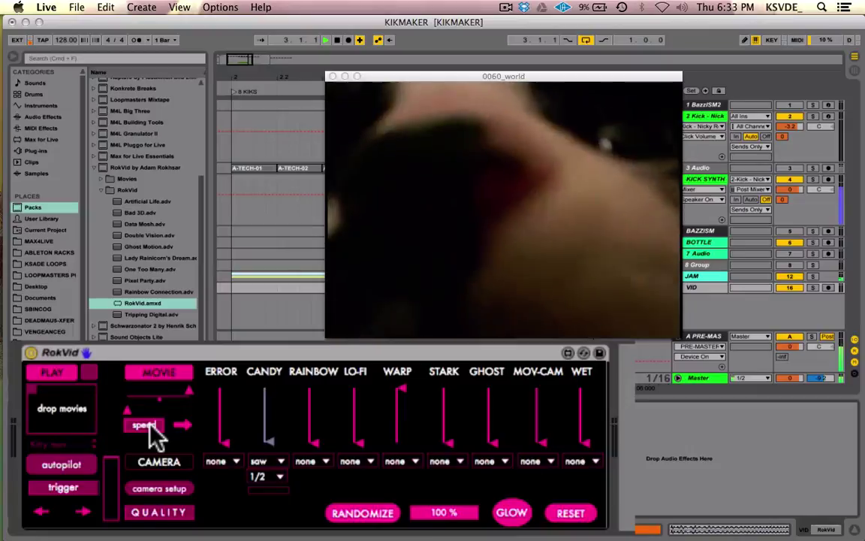
key(space)
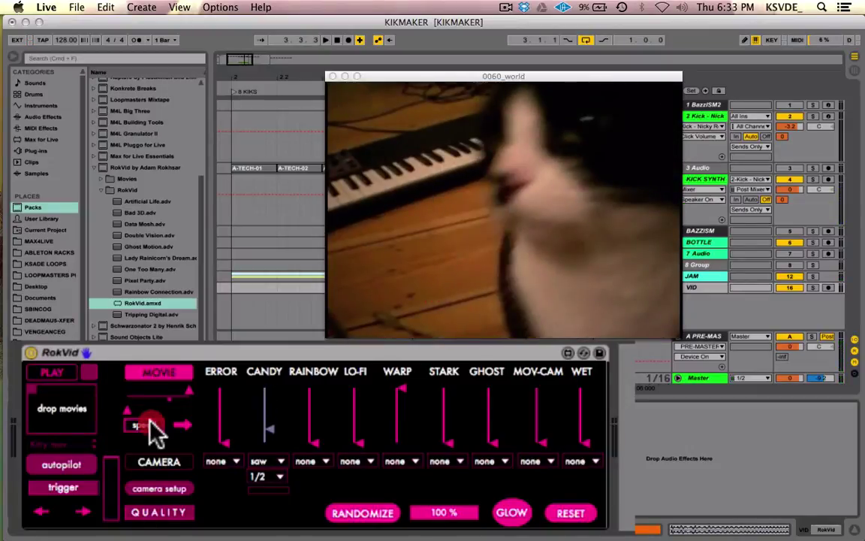
key(space)
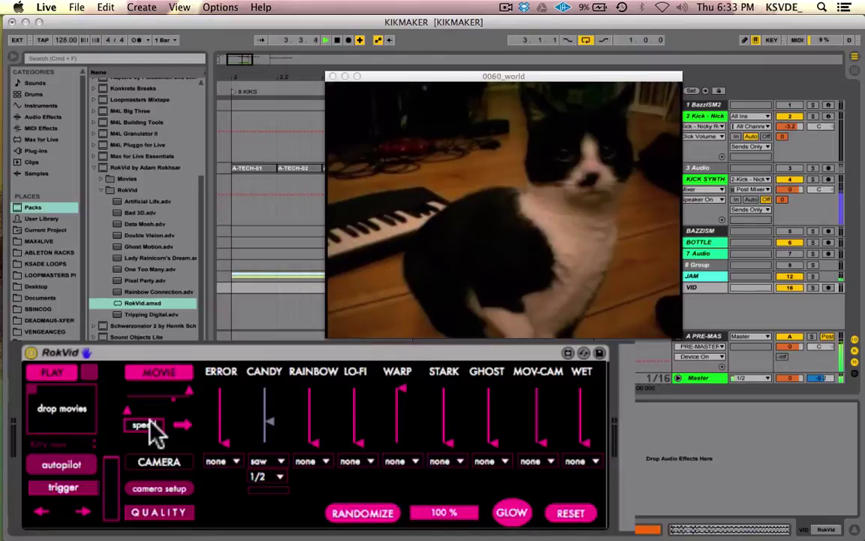
key(space)
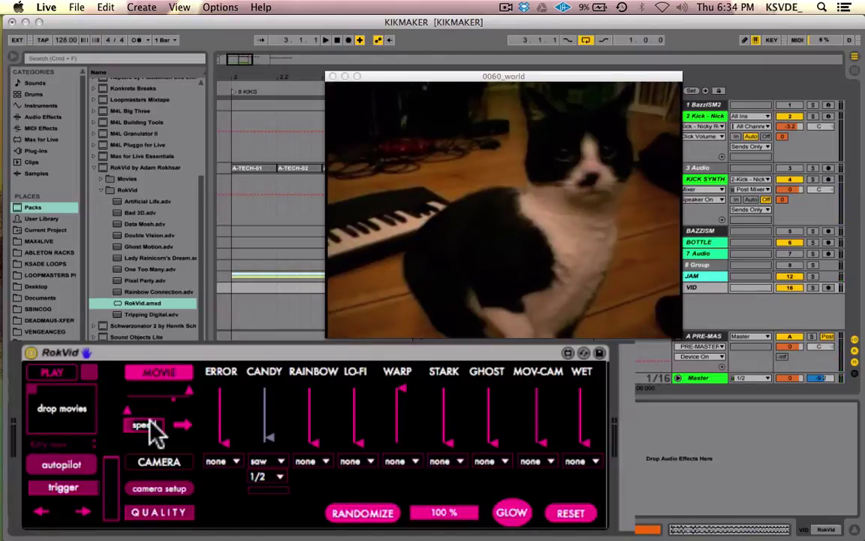
click(154, 426)
key(space)
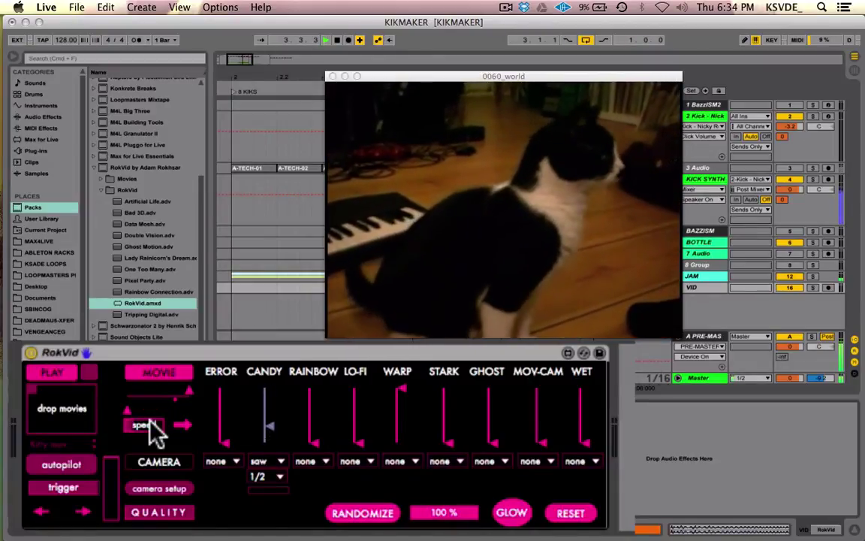
key(space)
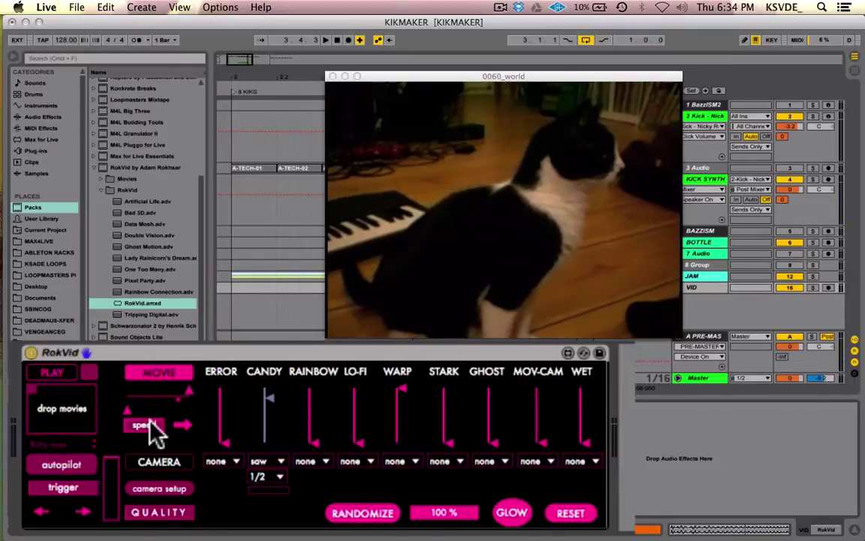
Step: View the MIDI mappings of the RokVid controls, leave MIDI mapping mode and select the RokVid device
key(super+m)
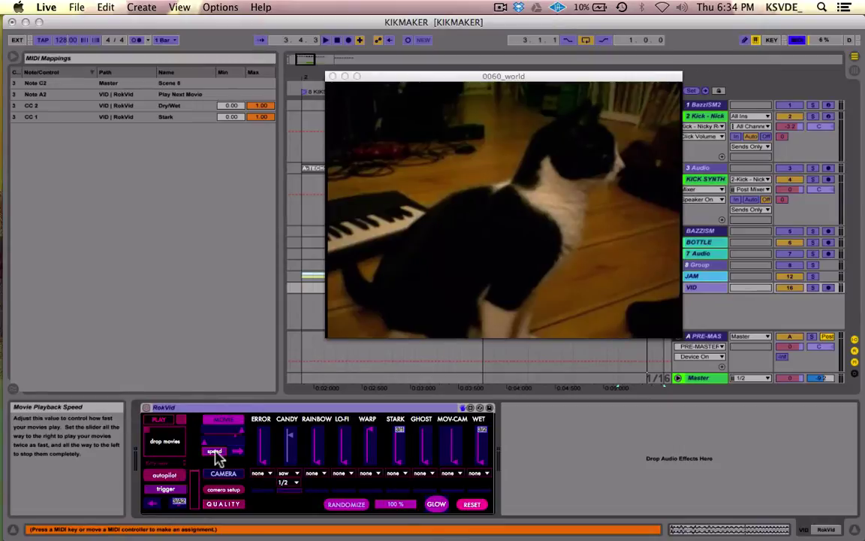
key(super+m)
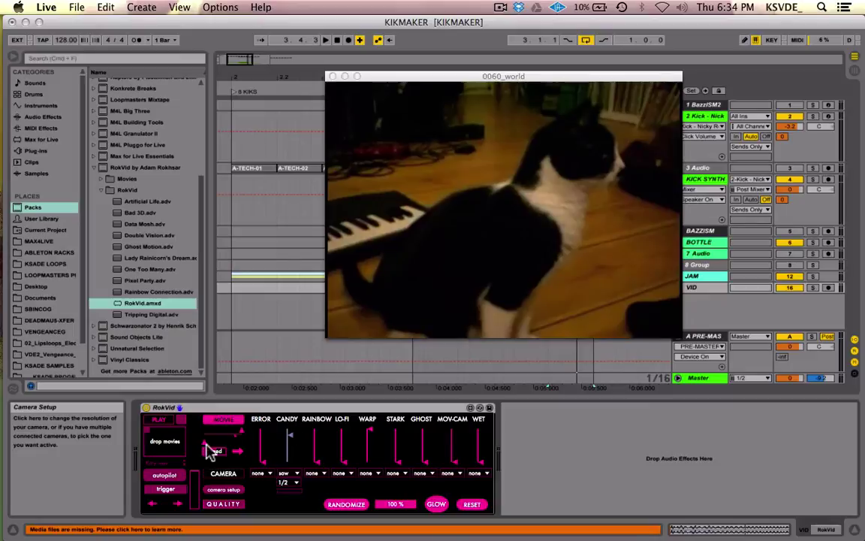
click(302, 410)
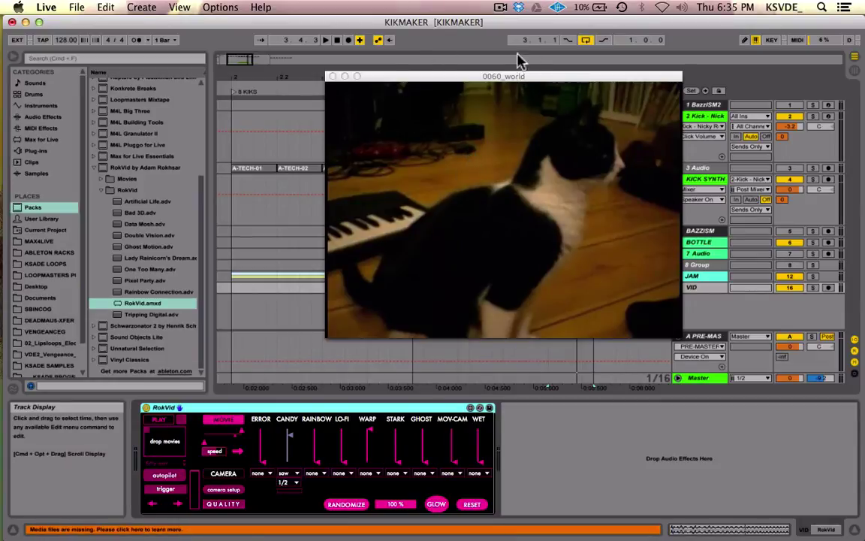
Step: Reposition the 0060_world video window over the arrangement and set the Candy effect's modulation source to none
drag(478, 78, 430, 84)
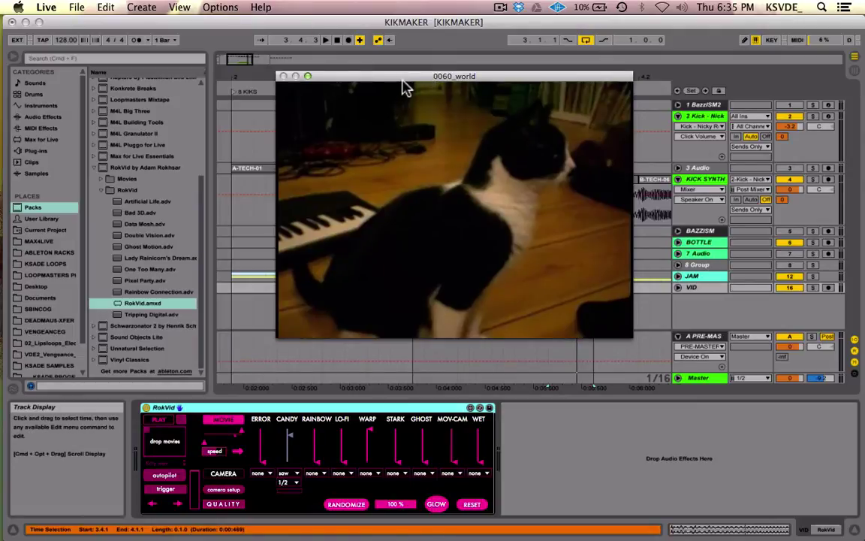
drag(404, 82, 450, 84)
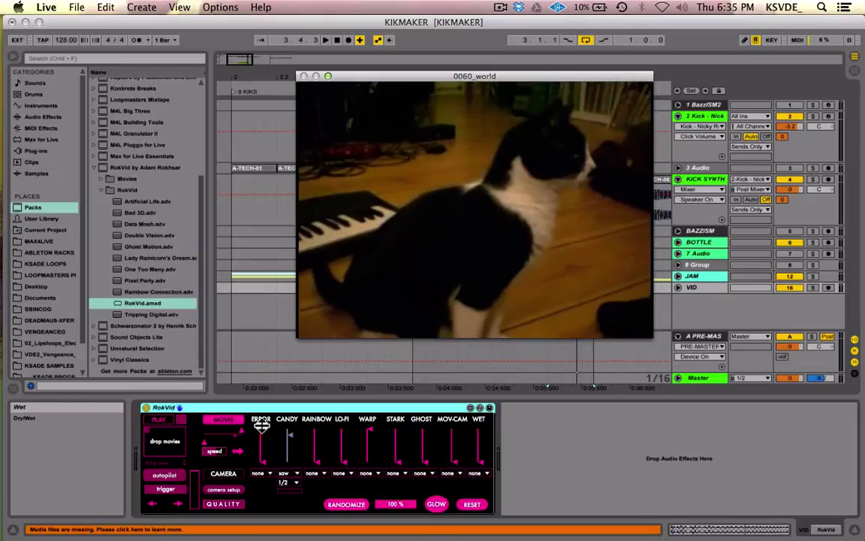
click(286, 473)
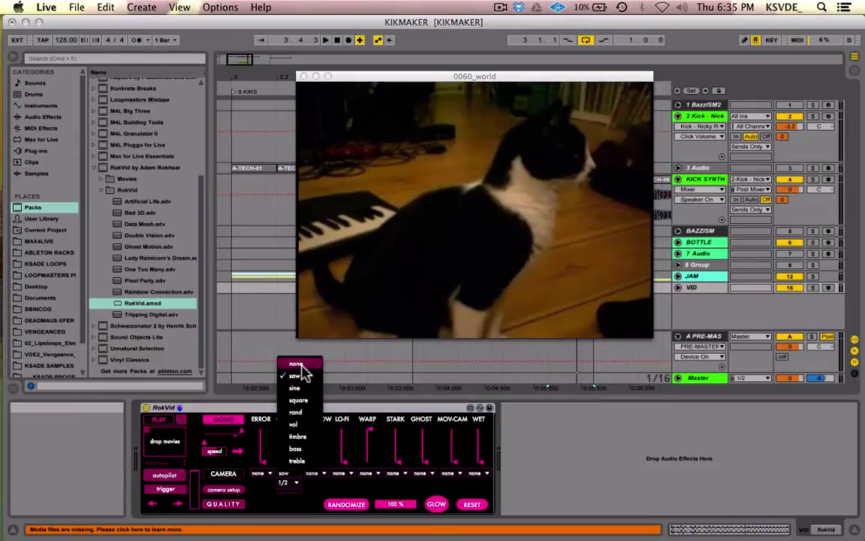
click(303, 365)
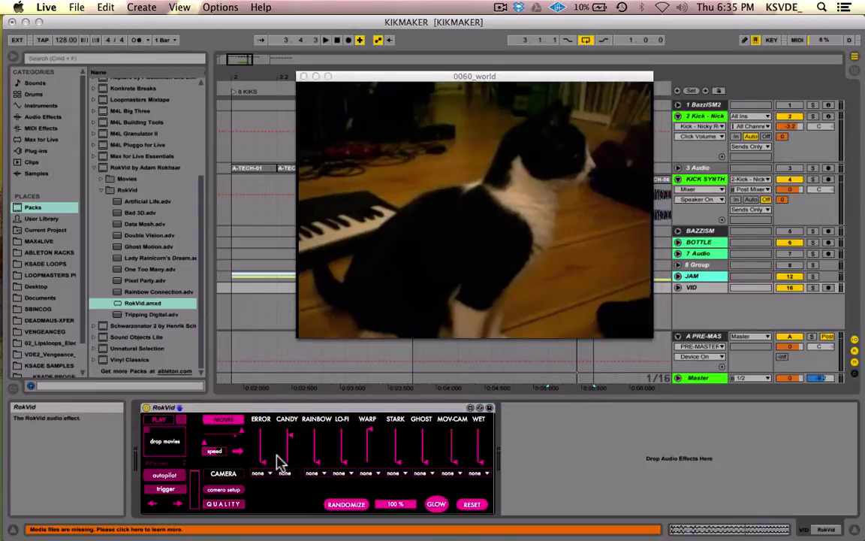
Step: Reset all RokVid modulation and effects and raise Wet to its maximum, starting and stopping the set in between
key(space)
key(space)
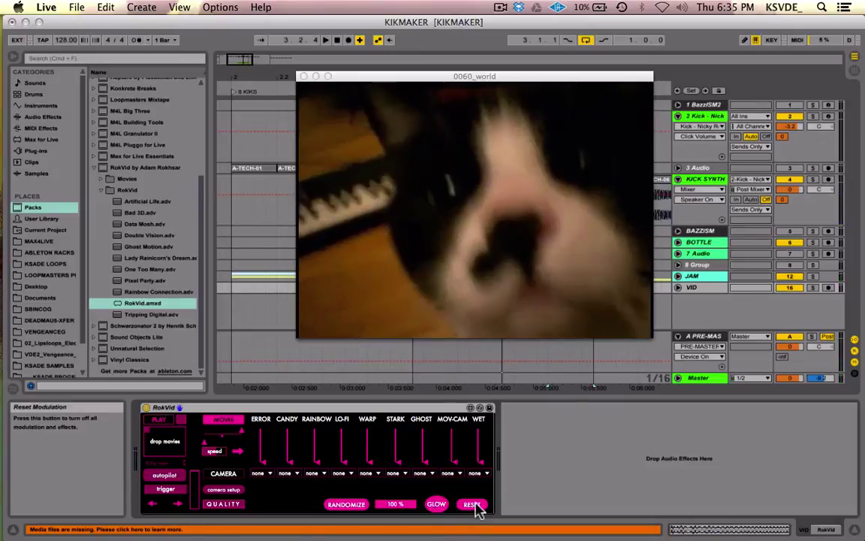
key(space)
mouse_move(261, 466)
mouse_down()
mouse_move(270, 385)
mouse_move(264, 458)
mouse_up()
key(space)
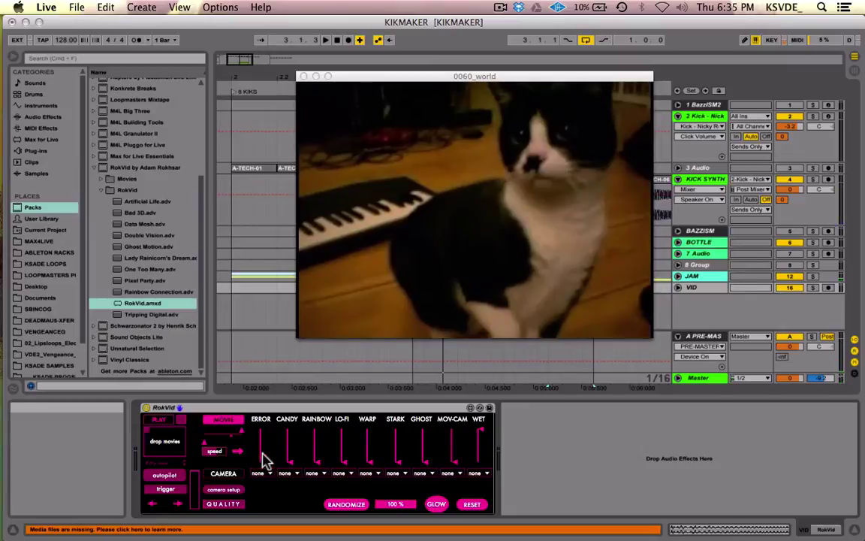
Step: Audition RokVid's Error and Candy effects in turn, each raised to its maximum while the set plays
key(space)
mouse_move(263, 458)
mouse_down()
mouse_move(268, 403)
mouse_move(277, 399)
mouse_move(262, 463)
mouse_move(263, 402)
mouse_move(263, 411)
mouse_up()
key(space)
key(space)
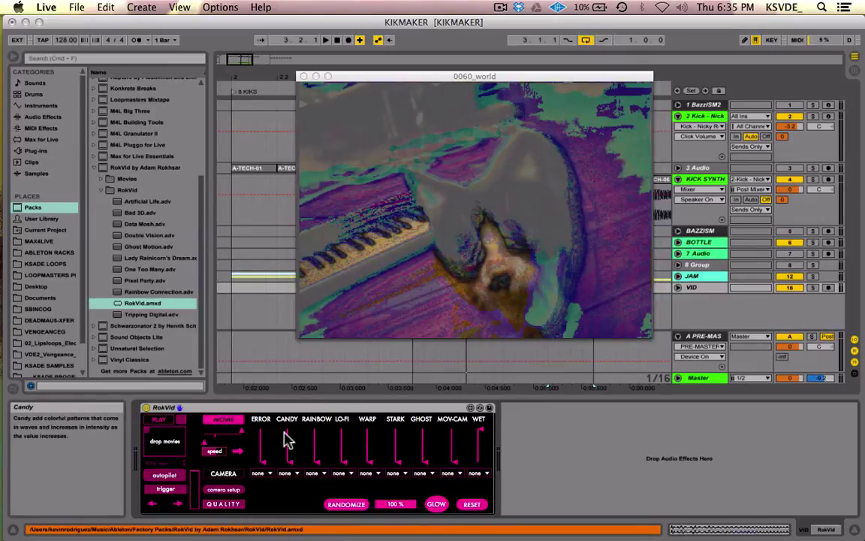
key(space)
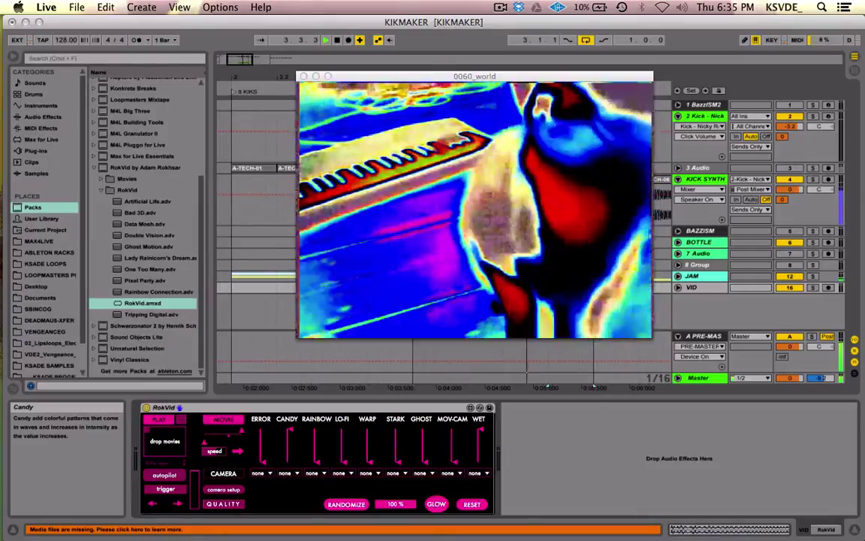
key(space)
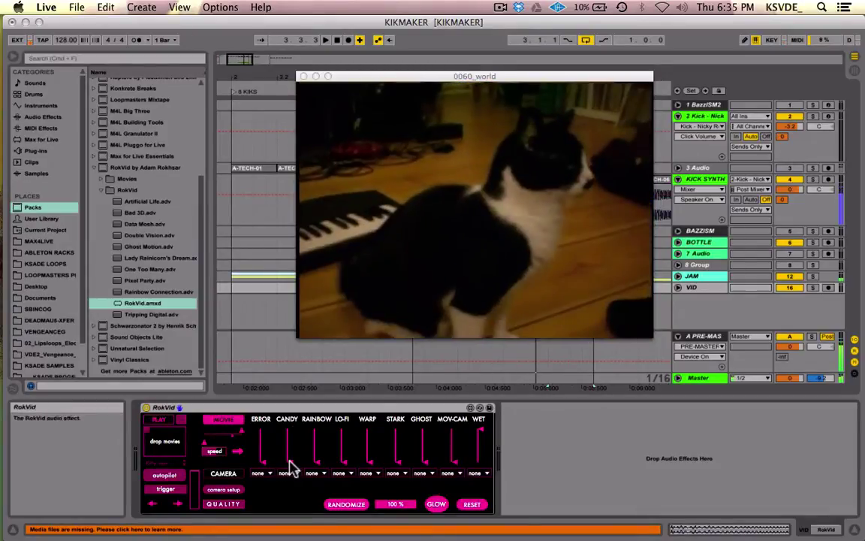
Step: Set the Candy effect's modulation source to square at a 1/4 rate and play the set
click(289, 471)
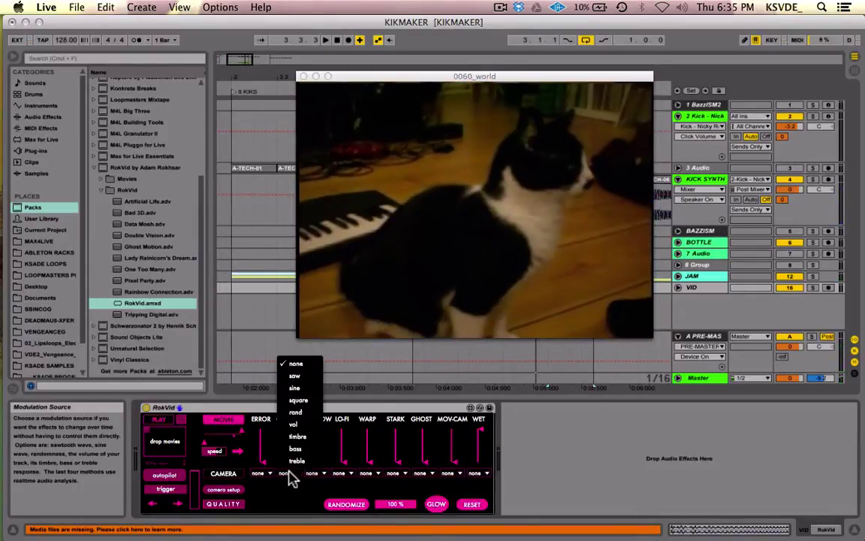
click(306, 401)
click(286, 482)
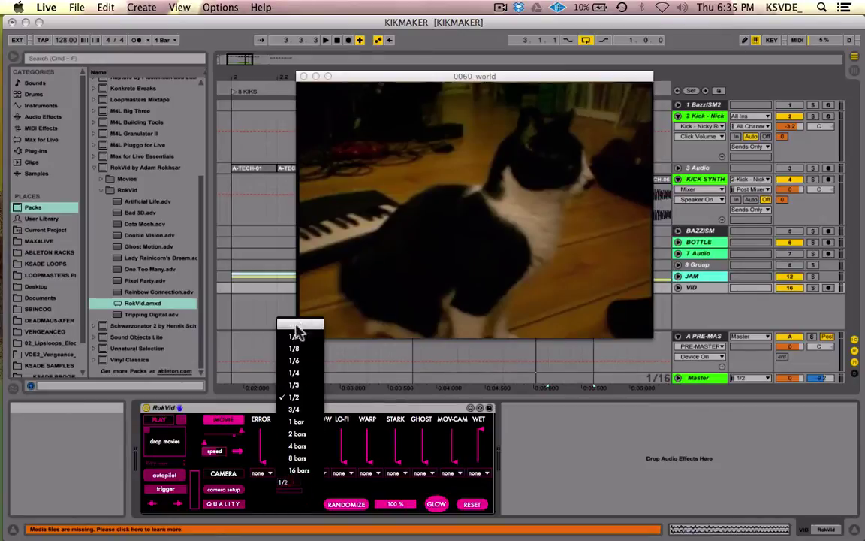
click(308, 374)
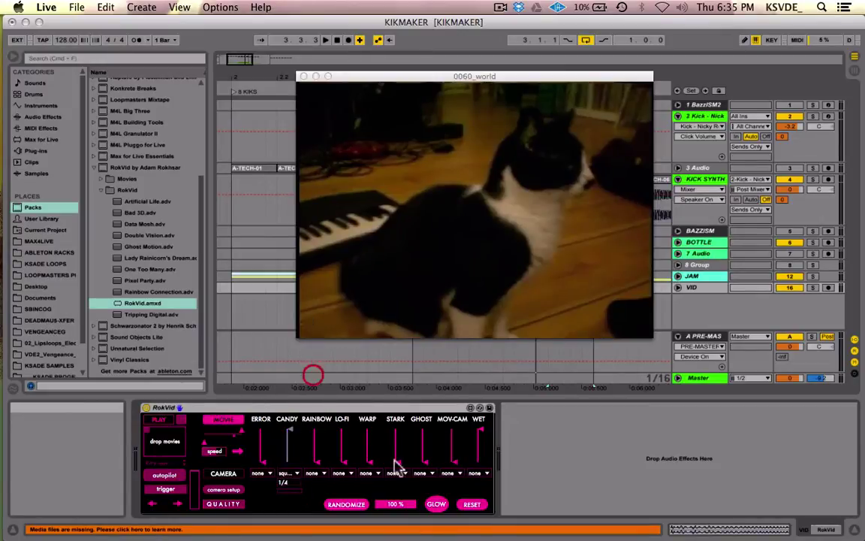
key(space)
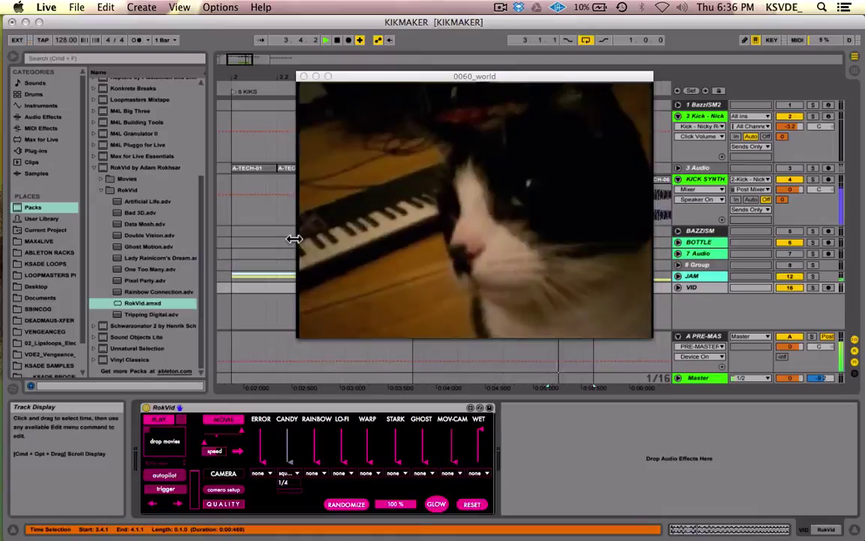
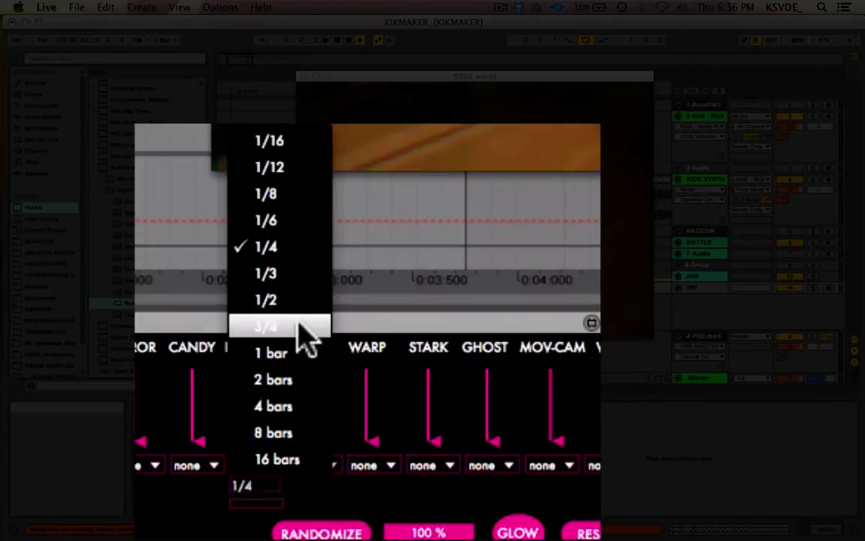
Step: Set the Rainbow effect's modulation source to rand with a rate of 1 bar
click(305, 249)
click(250, 466)
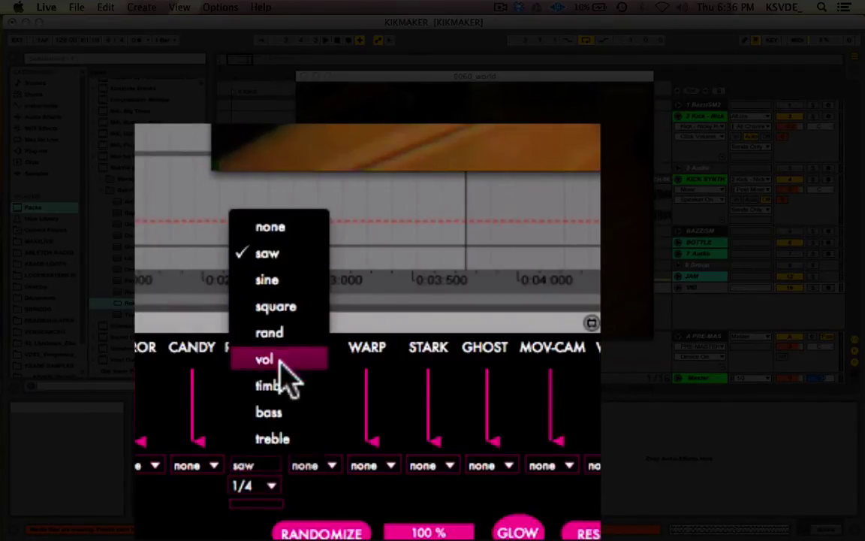
click(302, 310)
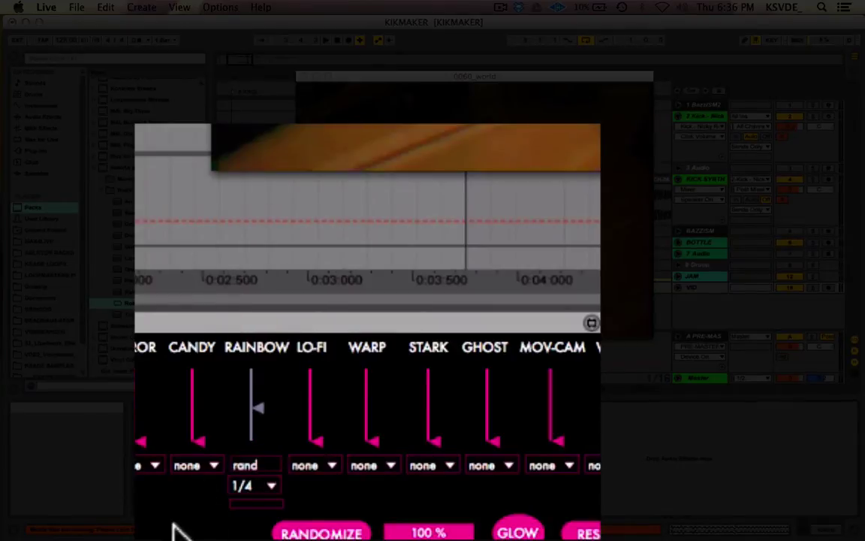
click(270, 488)
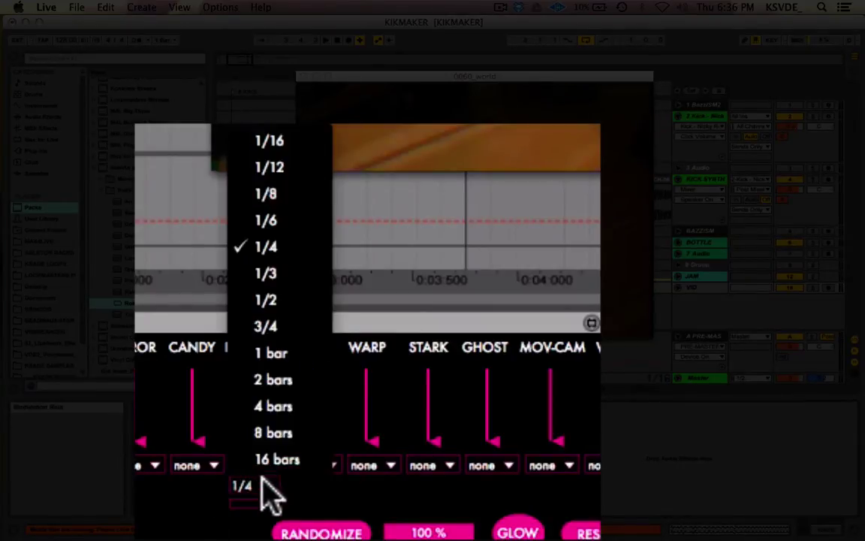
click(296, 355)
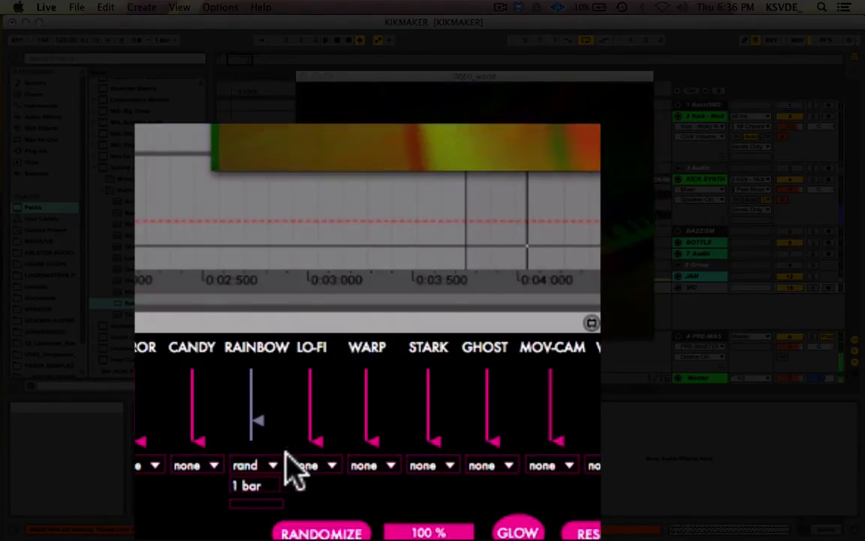
Step: Compare Rainbow's rand modulation at rates of 1/16 and 1/2 during playback
click(248, 487)
click(299, 144)
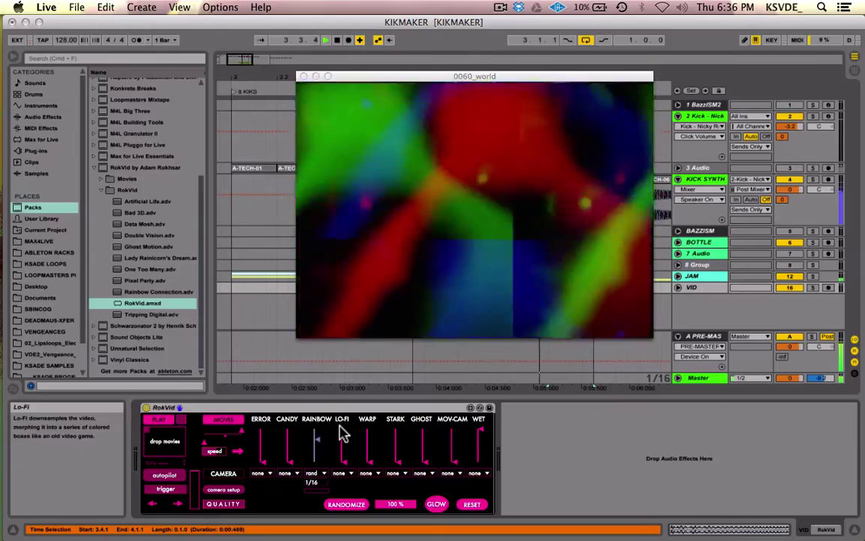
key(space)
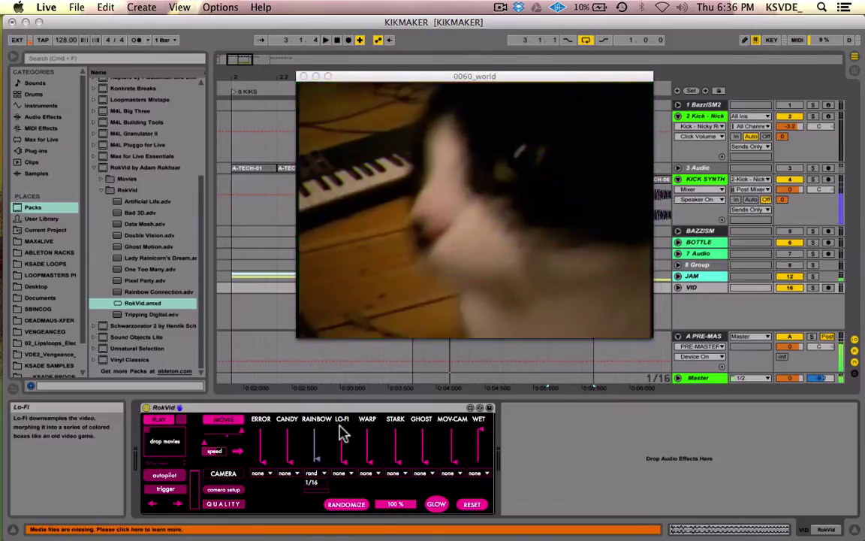
click(313, 481)
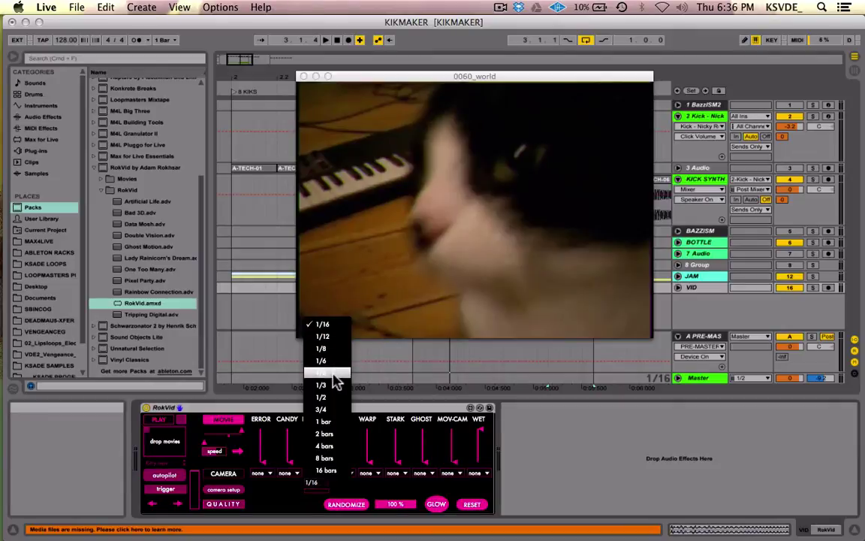
click(331, 397)
key(space)
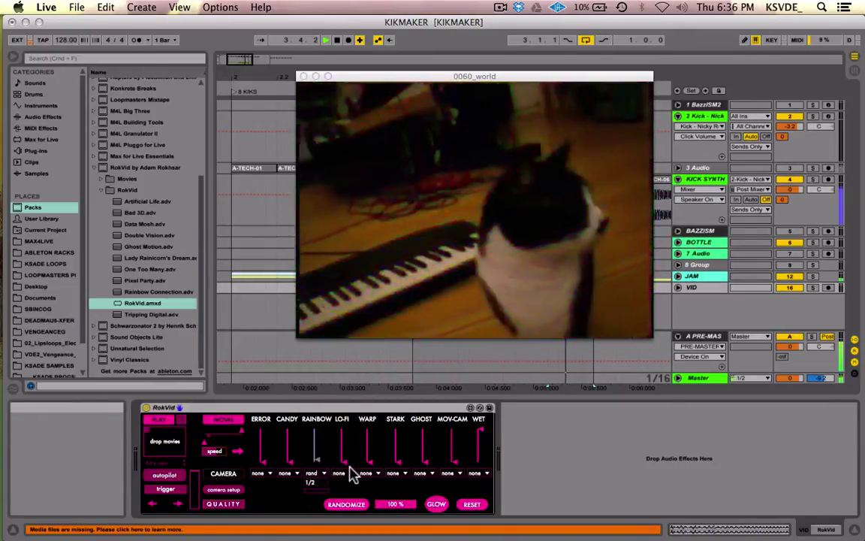
Step: Try the square modulation source on Rainbow, and switch its modulation off with none
click(315, 473)
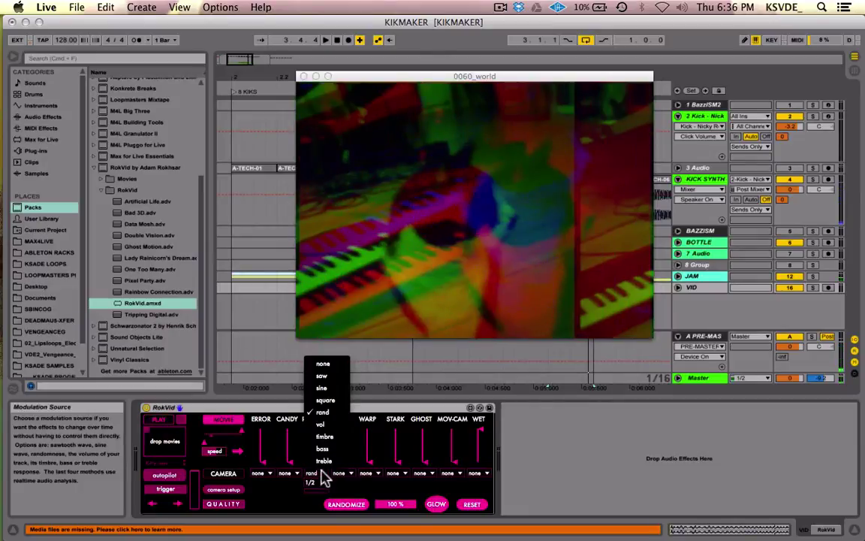
click(338, 400)
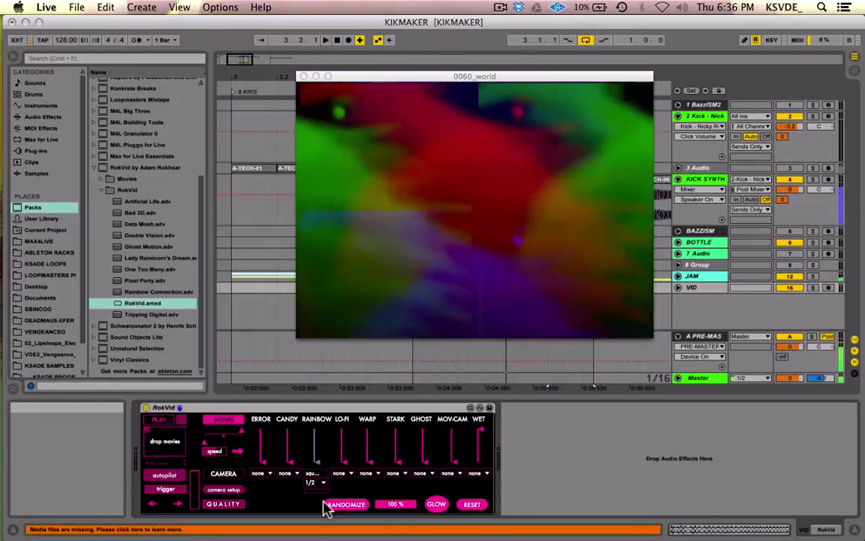
click(311, 474)
click(323, 364)
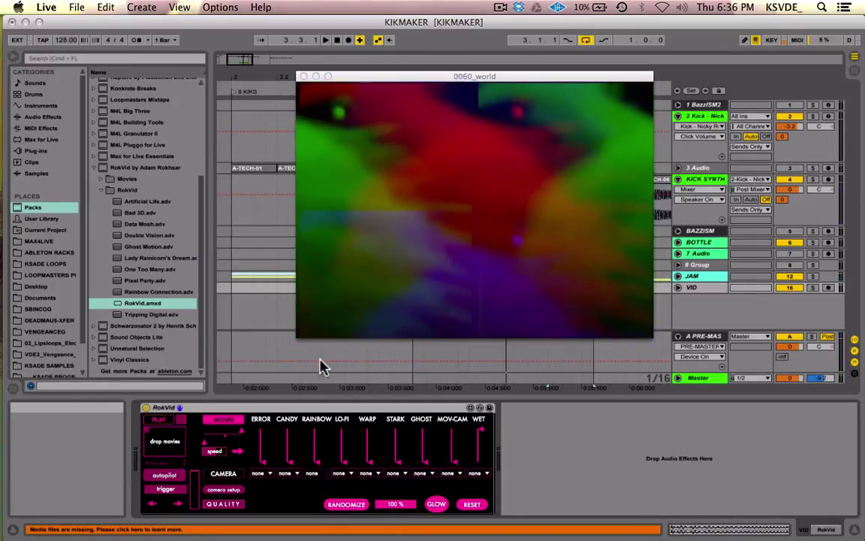
Step: Audition the Lo-Fi, Warp and Stark effects one at a time during playback, returning each to its minimum
key(space)
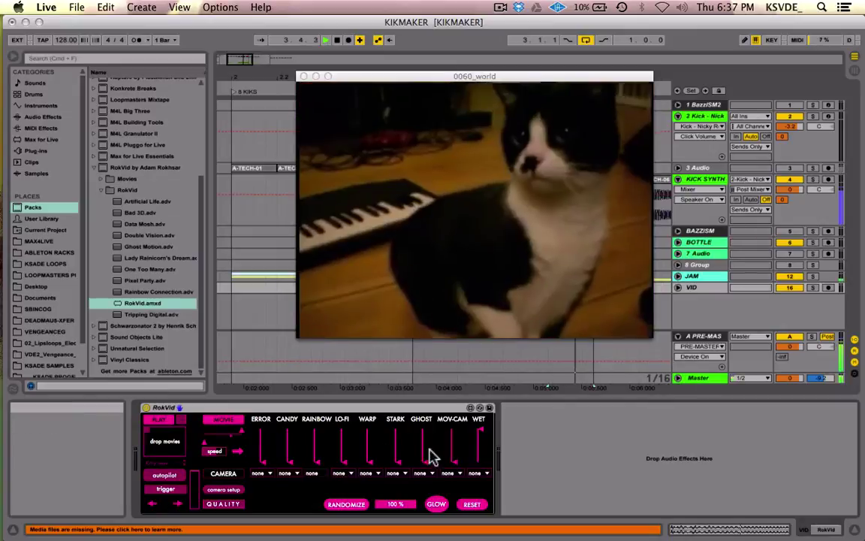
mouse_move(341, 464)
mouse_down()
mouse_move(342, 436)
mouse_move(345, 467)
mouse_up()
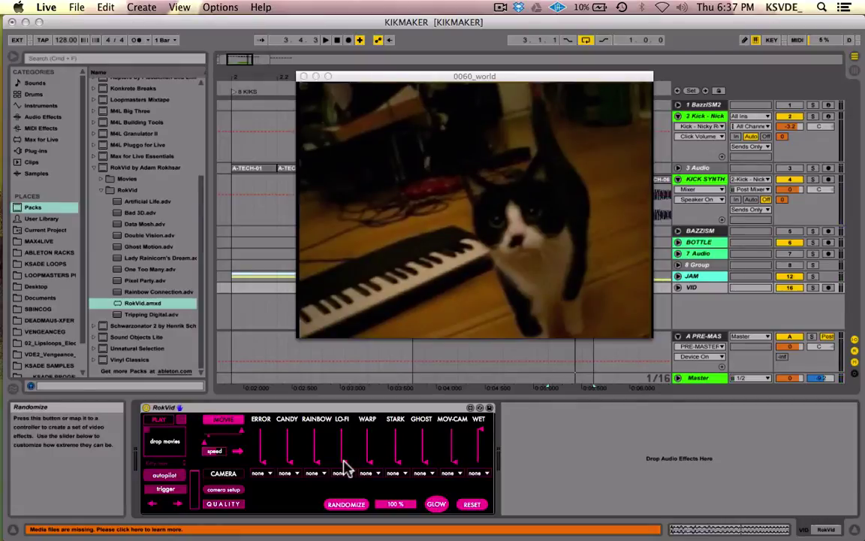
drag(367, 460, 389, 528)
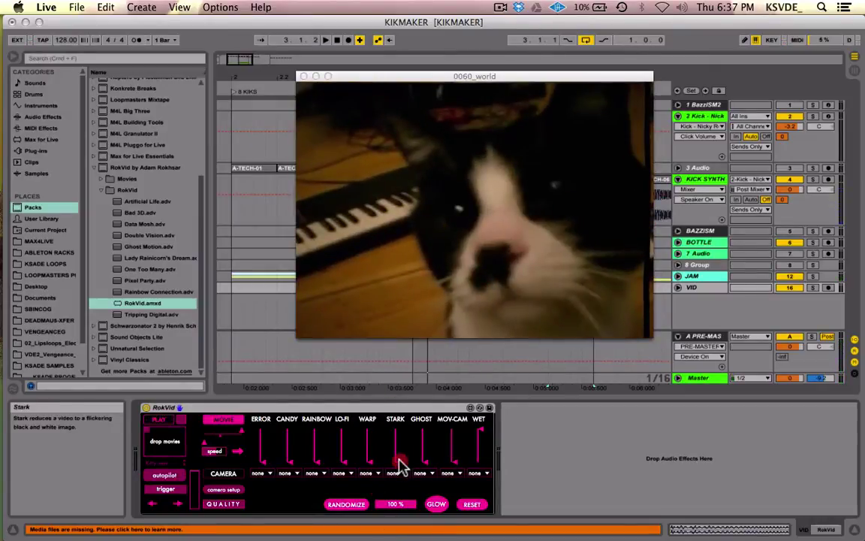
mouse_move(398, 458)
mouse_down()
mouse_move(398, 400)
mouse_move(396, 506)
mouse_move(409, 365)
mouse_move(395, 469)
mouse_move(435, 373)
mouse_move(437, 380)
mouse_move(359, 415)
mouse_move(433, 473)
mouse_up()
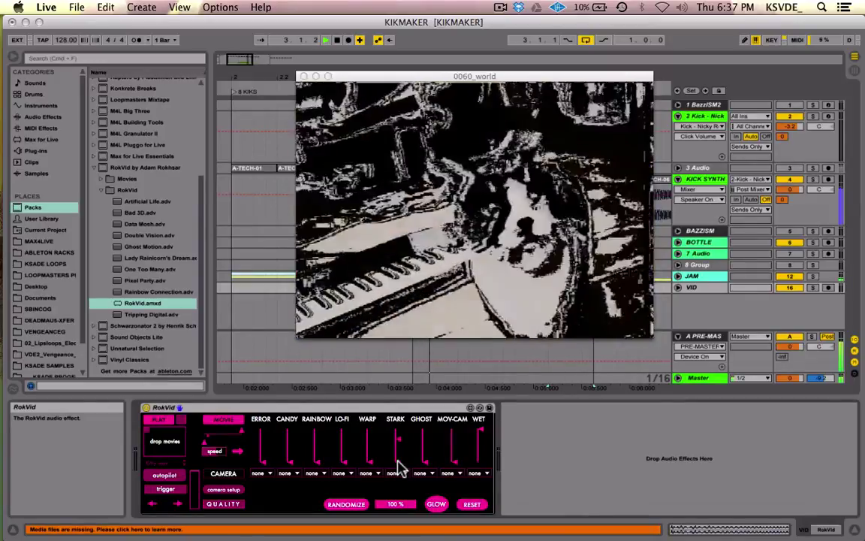
key(space)
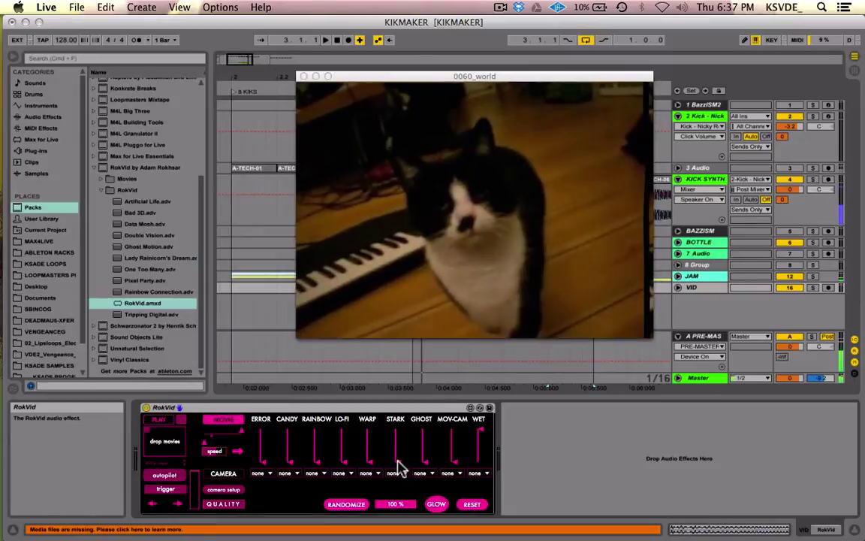
Step: Raise the Ghost effect to a high level and preview it on the movie while the set plays
key(space)
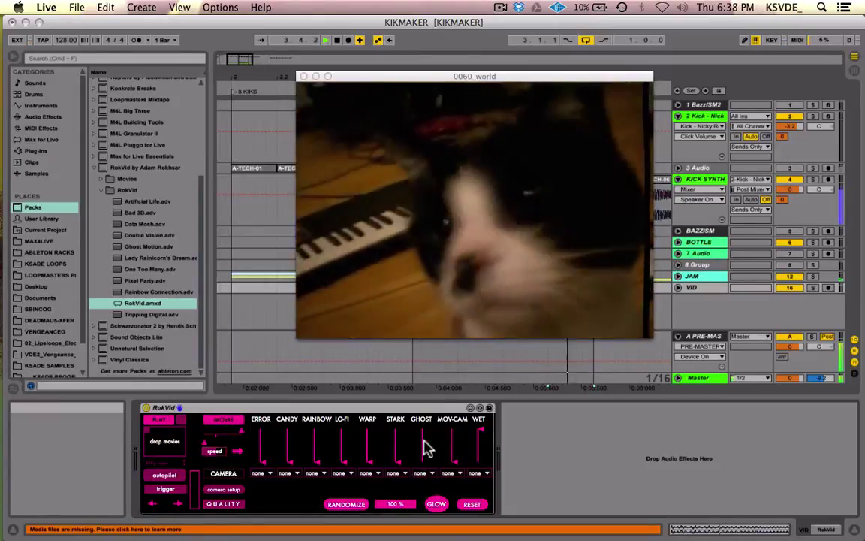
key(space)
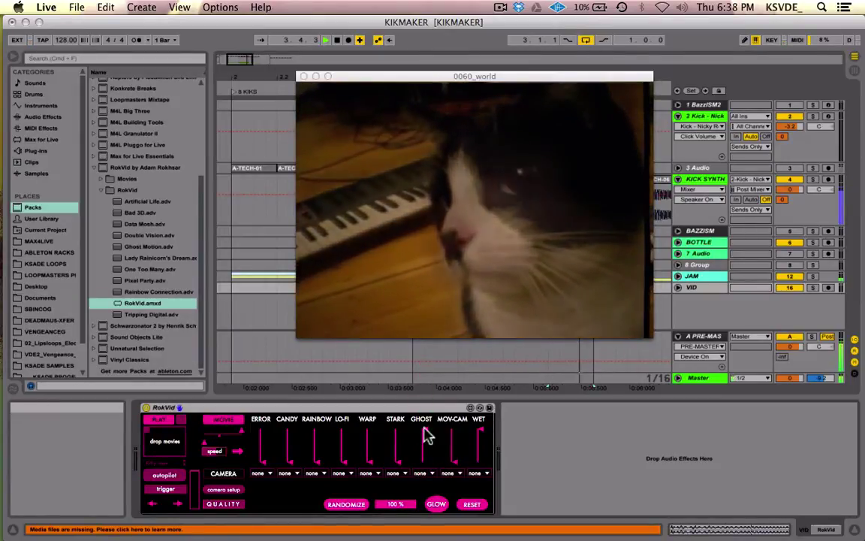
click(426, 439)
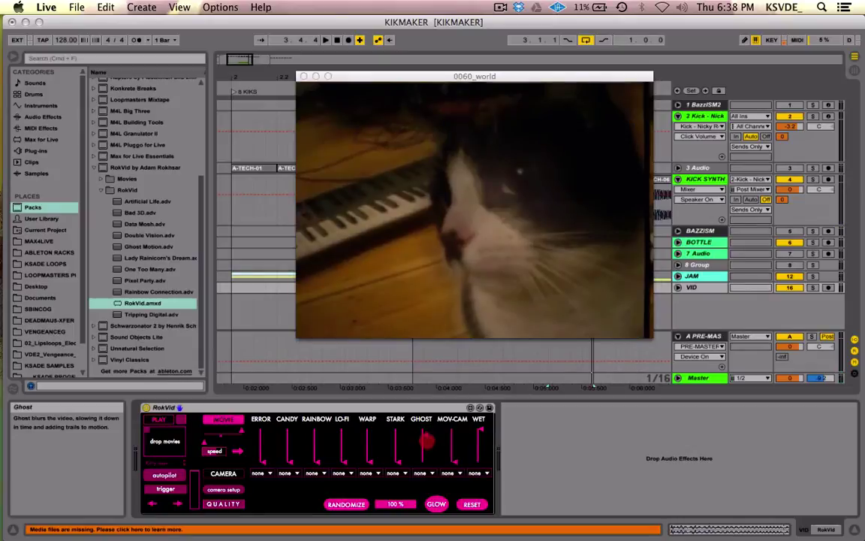
mouse_move(426, 441)
mouse_down()
mouse_move(437, 408)
mouse_move(425, 438)
mouse_up()
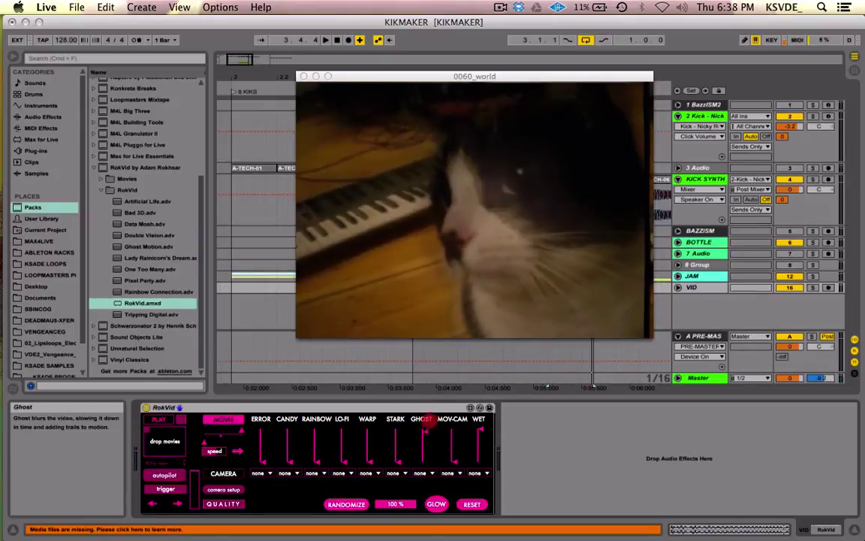
click(425, 439)
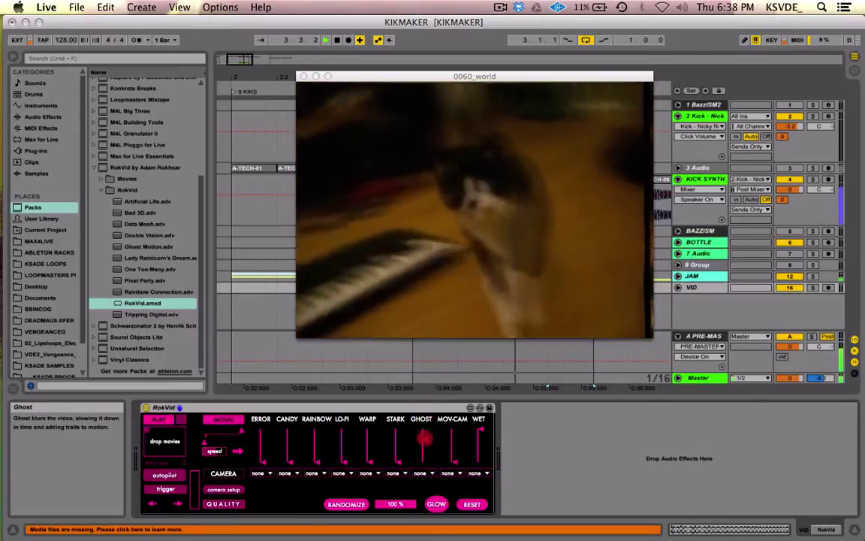
Step: Return the Ghost effect to its minimum and move the movie preview window over the start of the arrangement
drag(426, 439, 433, 382)
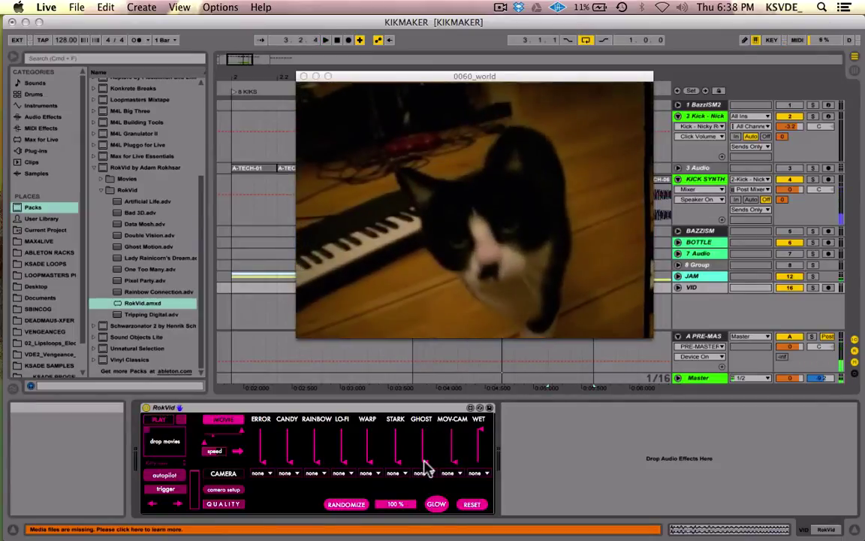
click(436, 78)
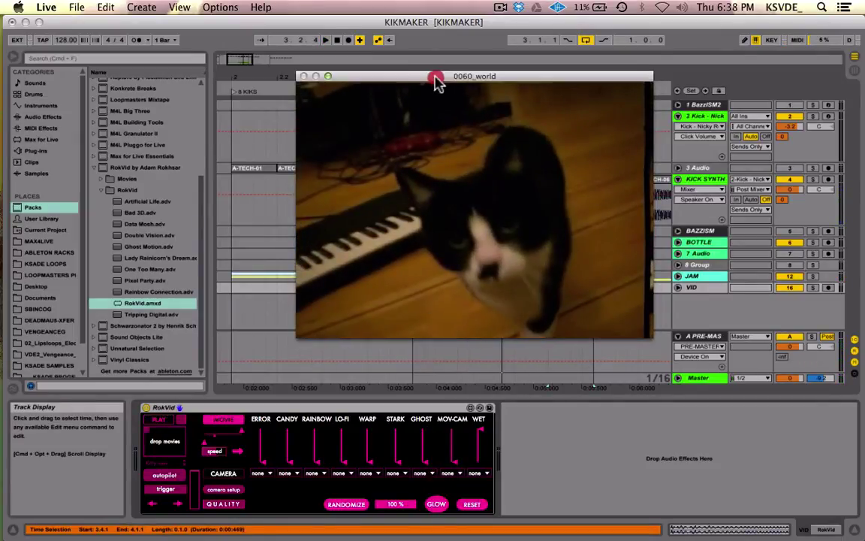
drag(435, 78, 358, 92)
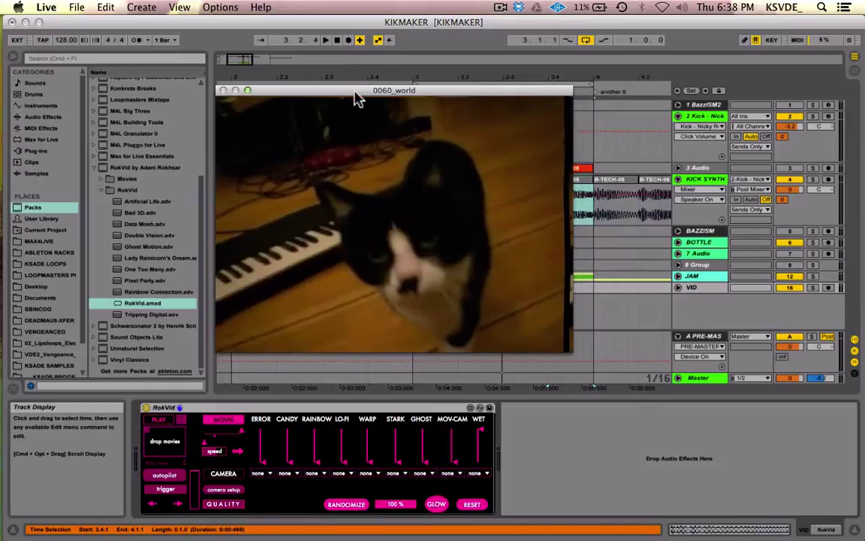
Step: Audition the MOV-CAM effect at its maximum during playback and return it to its minimum
click(460, 467)
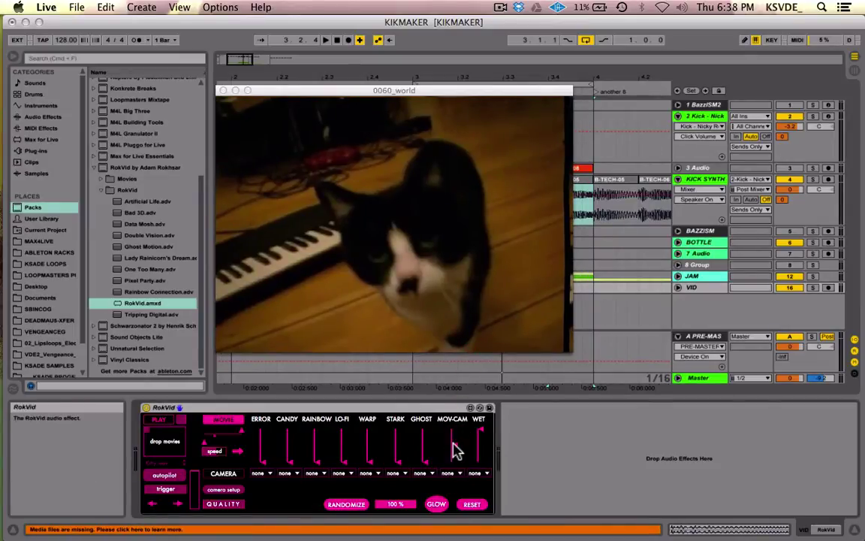
key(space)
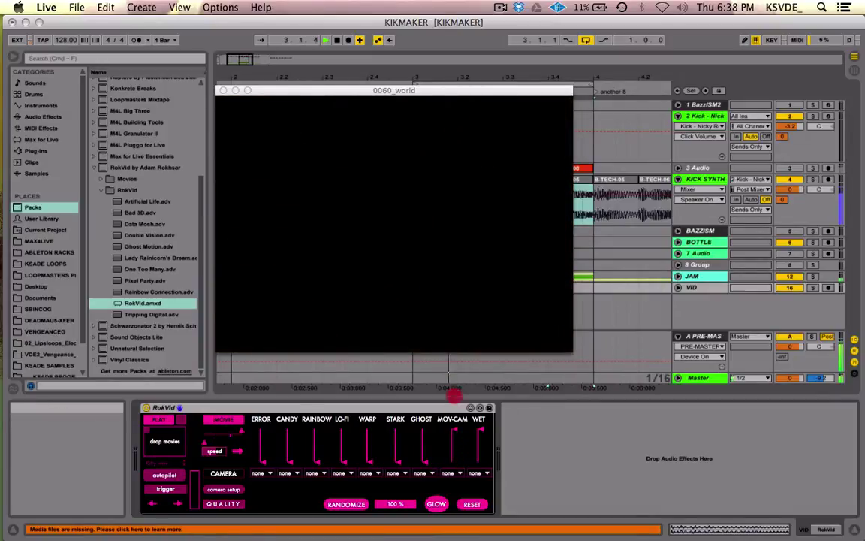
click(455, 449)
key(space)
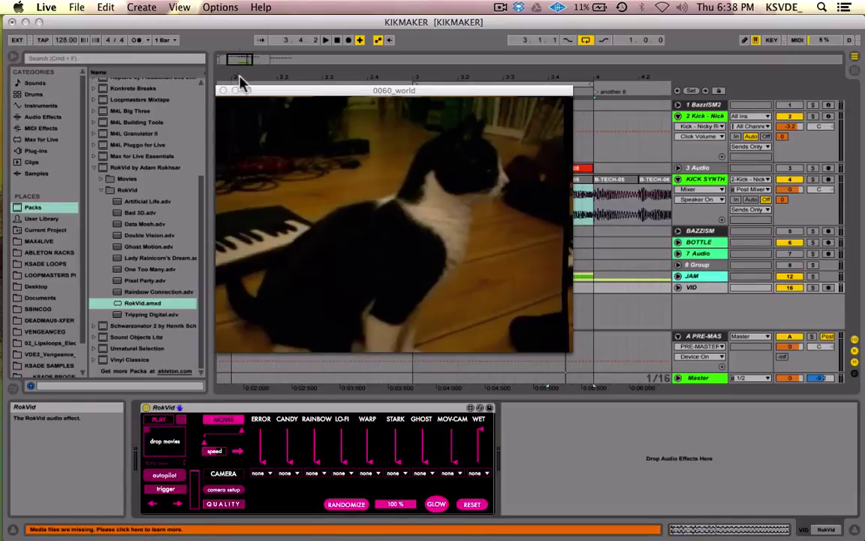
Step: Switch to Session View, move the movie window off the clip grid and select scene 8 on the Master
key(Tab)
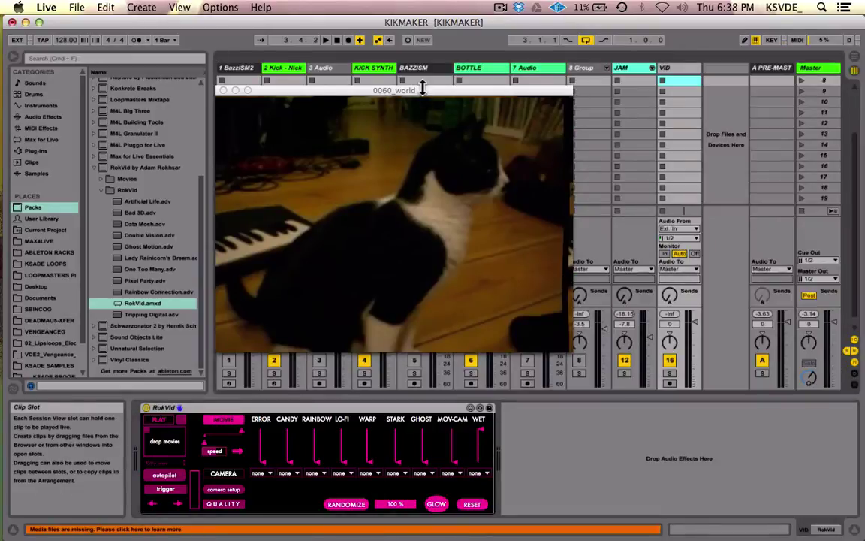
drag(409, 91, 323, 223)
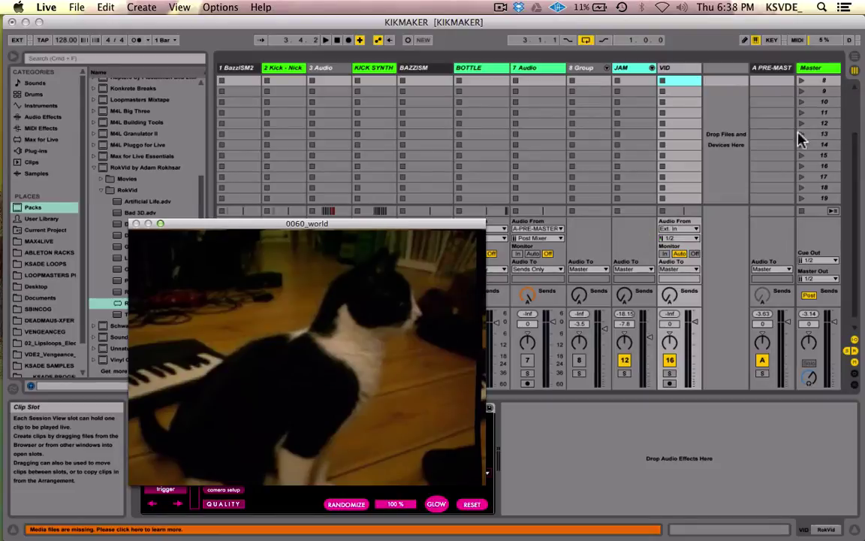
click(823, 82)
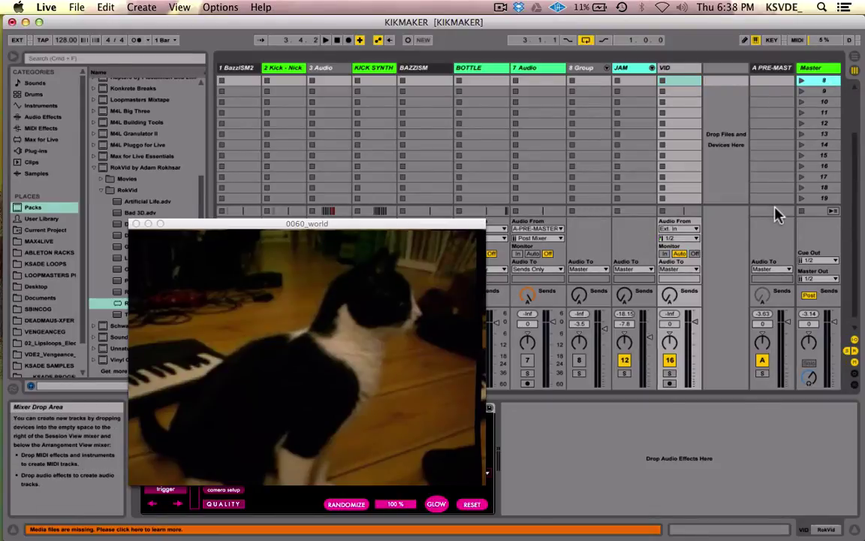
Step: MIDI-map scene 8 to note C2 and Scene Down to note D2
key(super+m)
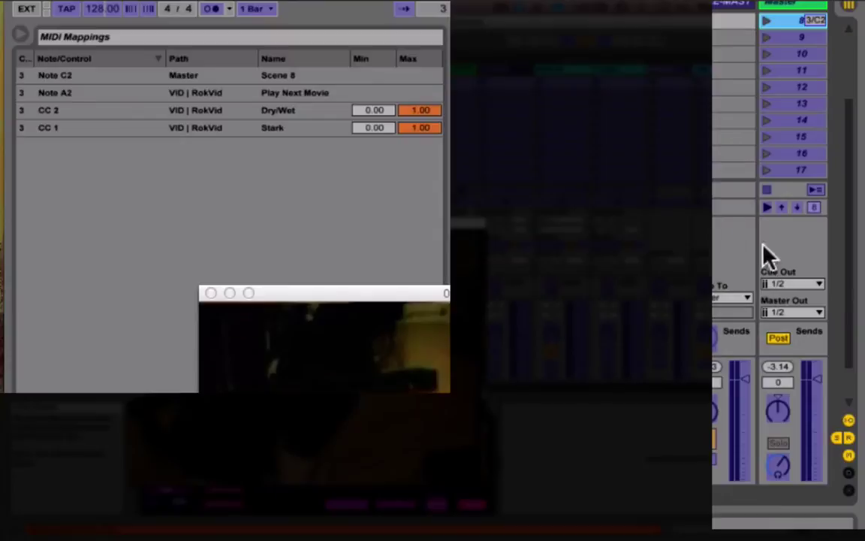
click(798, 207)
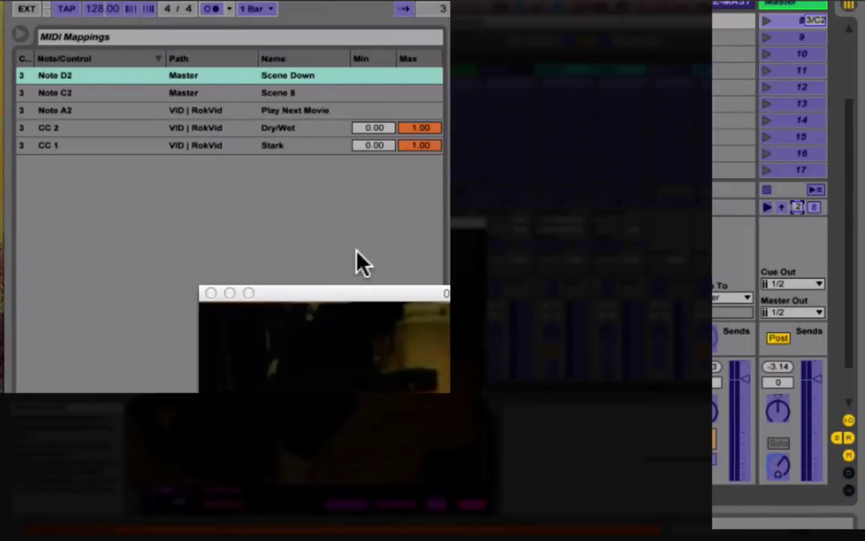
key(super+m)
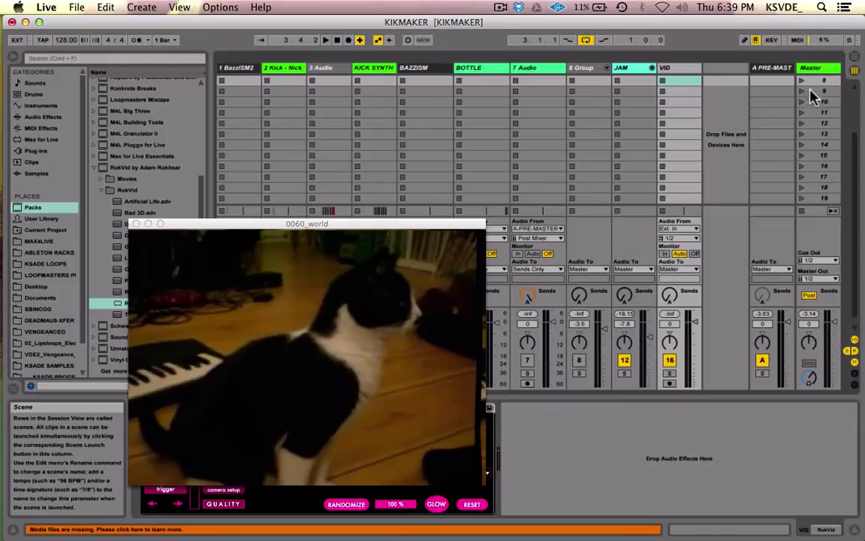
Step: Move the movie window clear of the RokVid device and step the scene selection down to scene 15
click(809, 91)
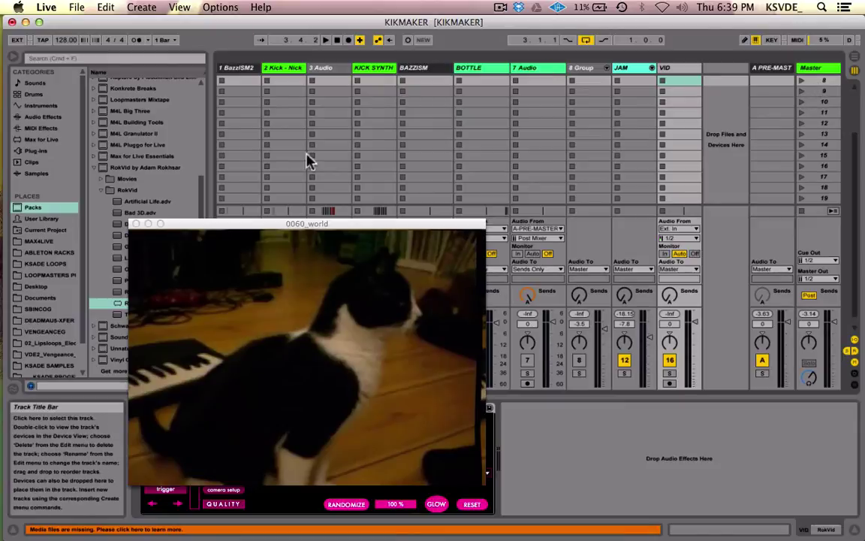
drag(209, 226, 406, 117)
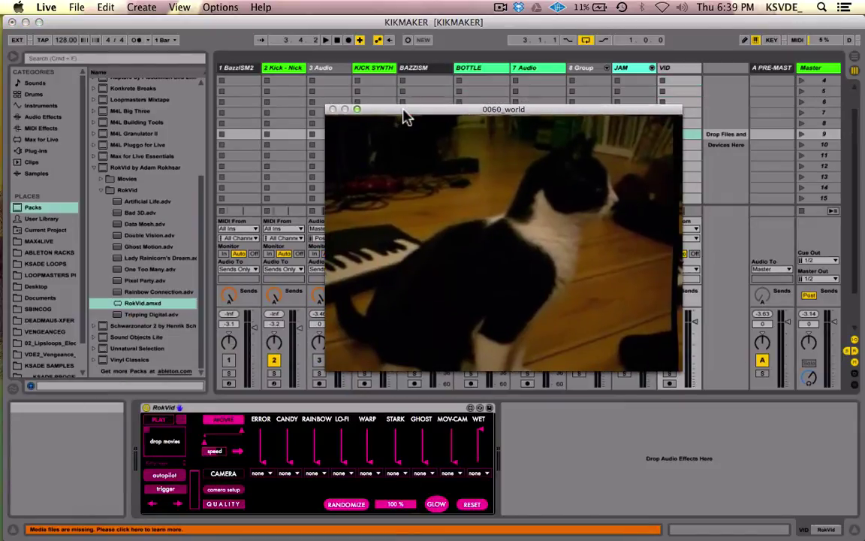
key(Down)
key(Down)
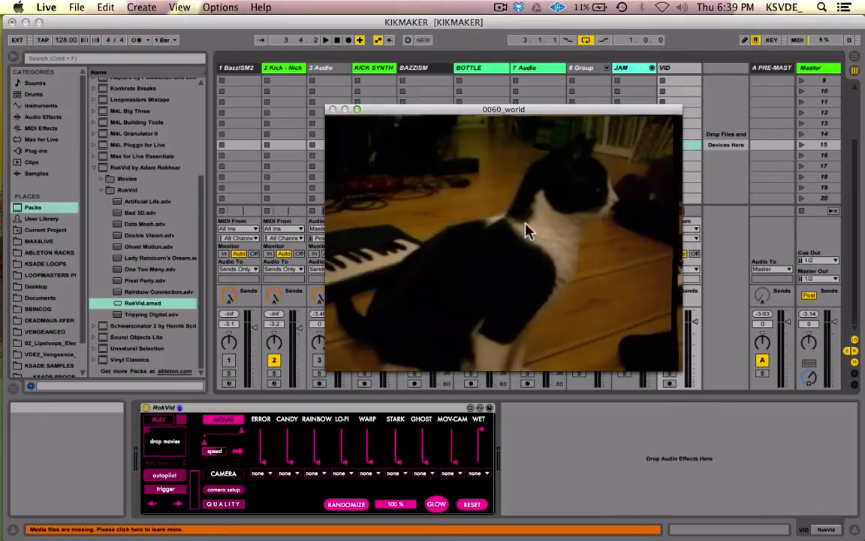
Step: Review the MIDI mappings and the Master's scene navigation controls, and leave MIDI mapping
key(super+m)
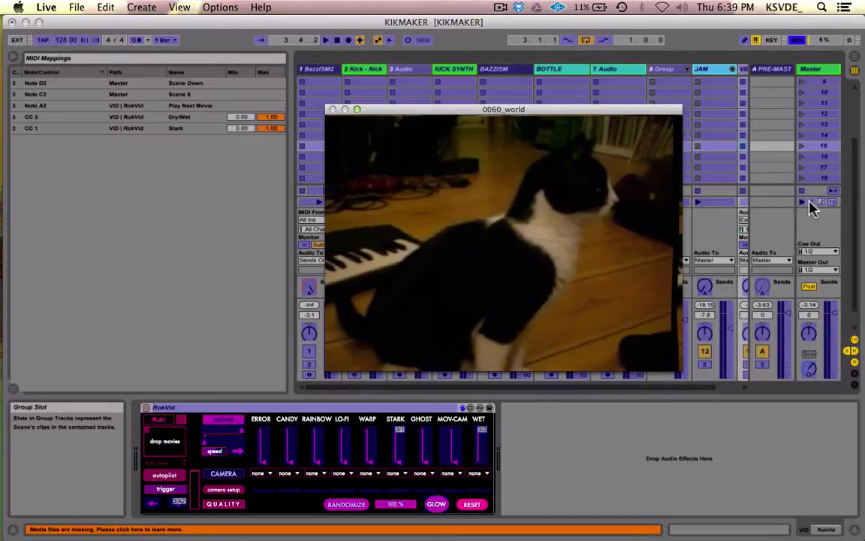
click(88, 417)
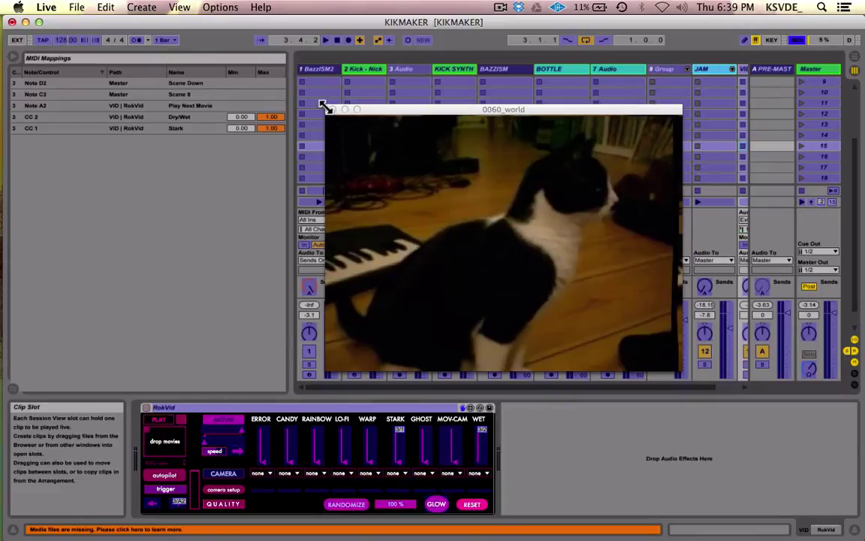
key(super+alt+b)
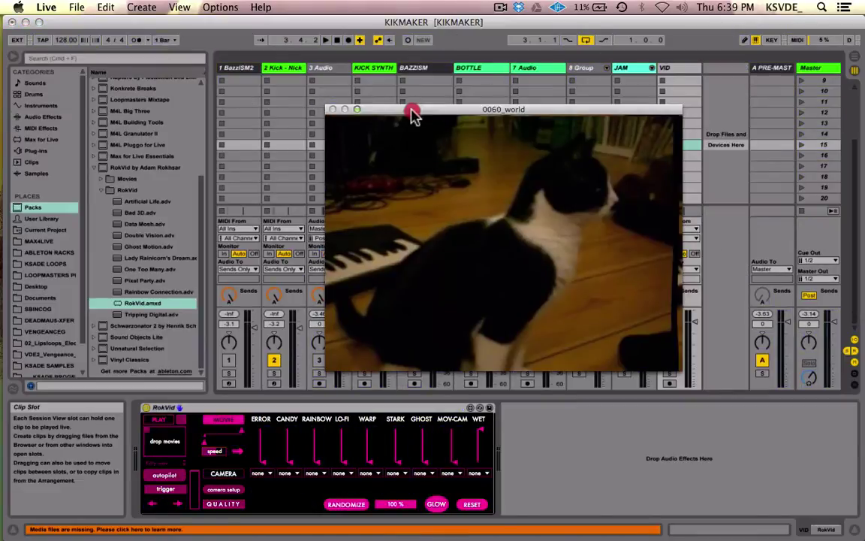
Step: Shift the movie window slightly and return to Arrangement View
drag(411, 110, 361, 106)
key(Tab)
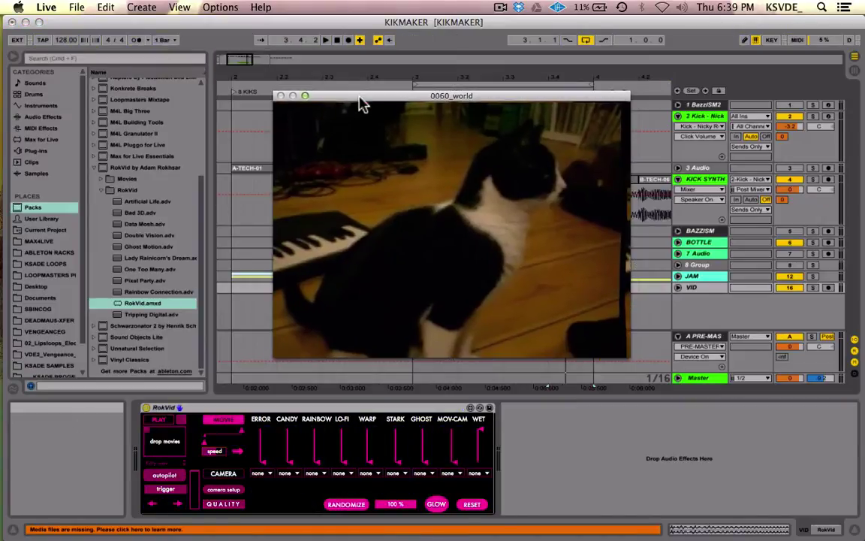
key(Tab)
key(Tab)
Step: Collapse the RokVid pack, browse the Max for Live devices and load Kapture.amxd after RokVid on the VID track
click(100, 190)
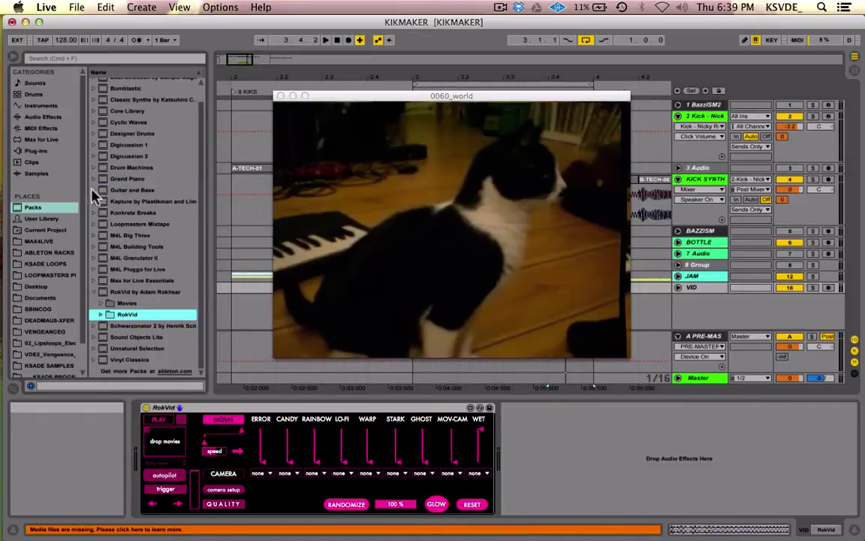
click(94, 293)
click(35, 128)
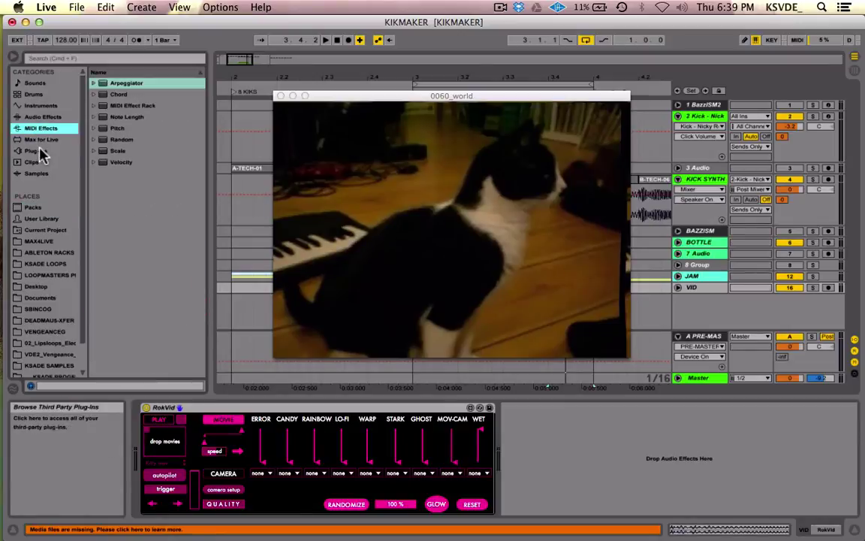
click(41, 139)
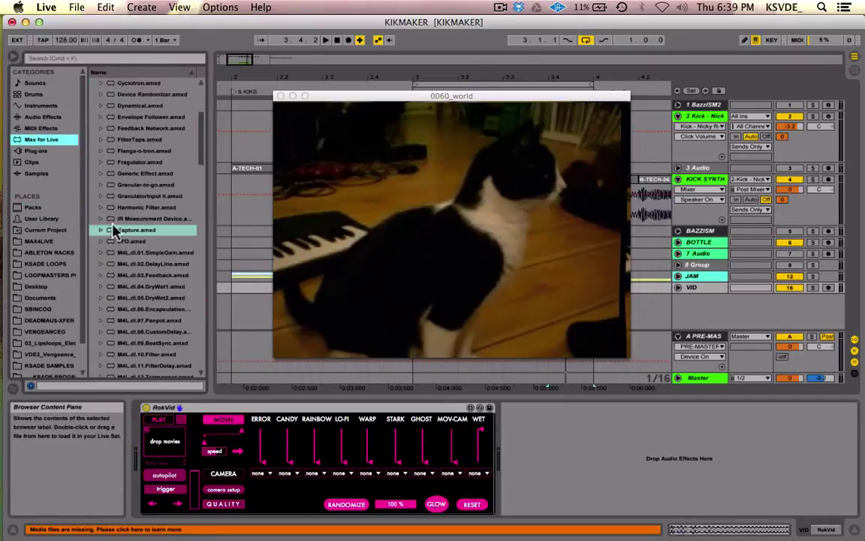
drag(113, 227, 647, 457)
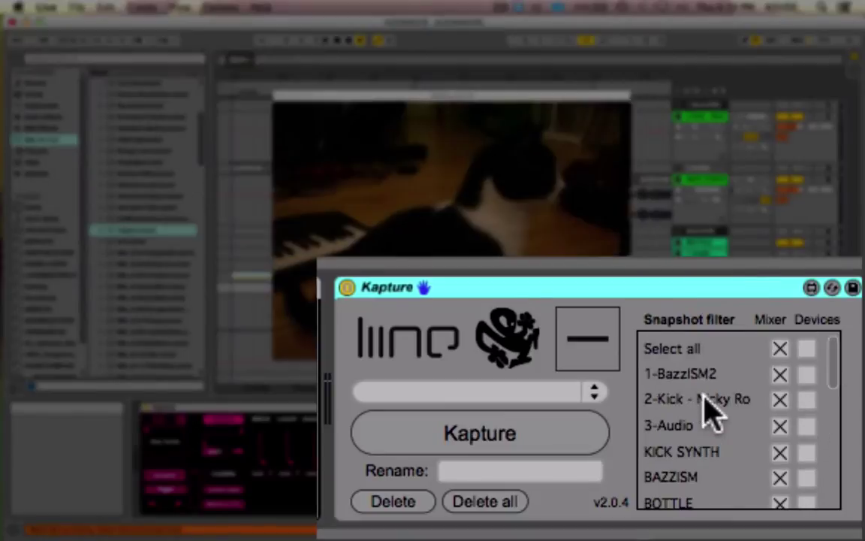
Step: Store Snapshot 1 in Kapture and look through the tracks in its Snapshot filter
click(470, 441)
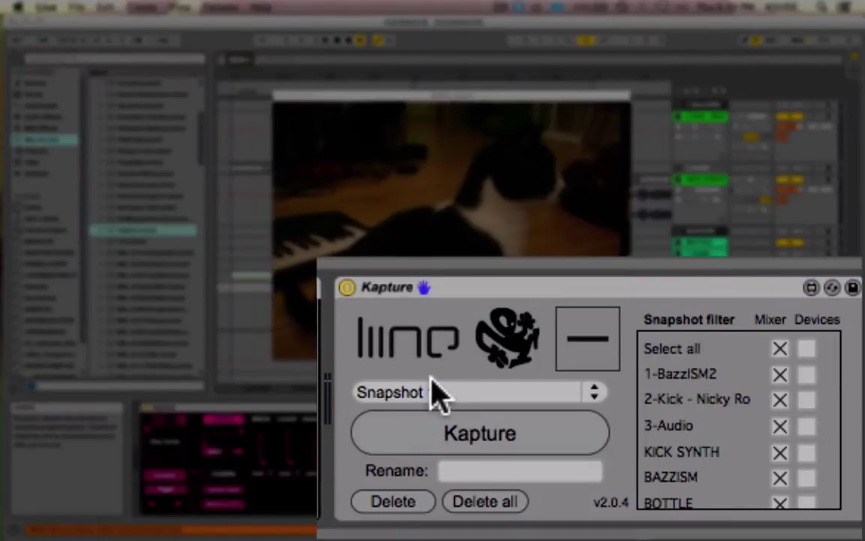
click(597, 329)
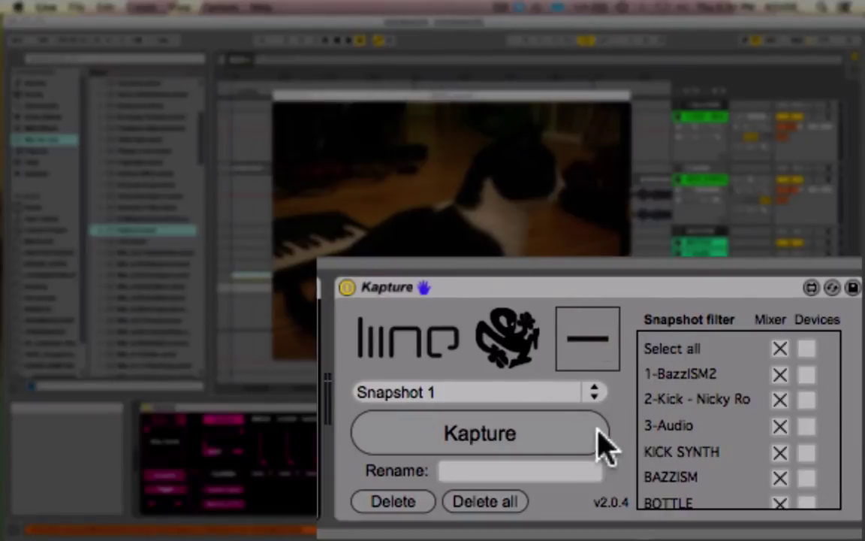
scroll(744, 451, down, 5)
scroll(743, 452, up, 5)
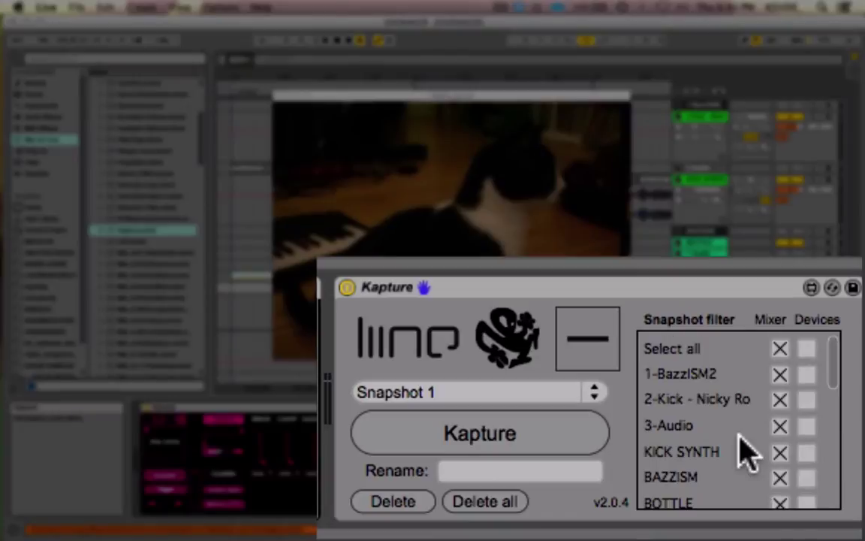
click(469, 287)
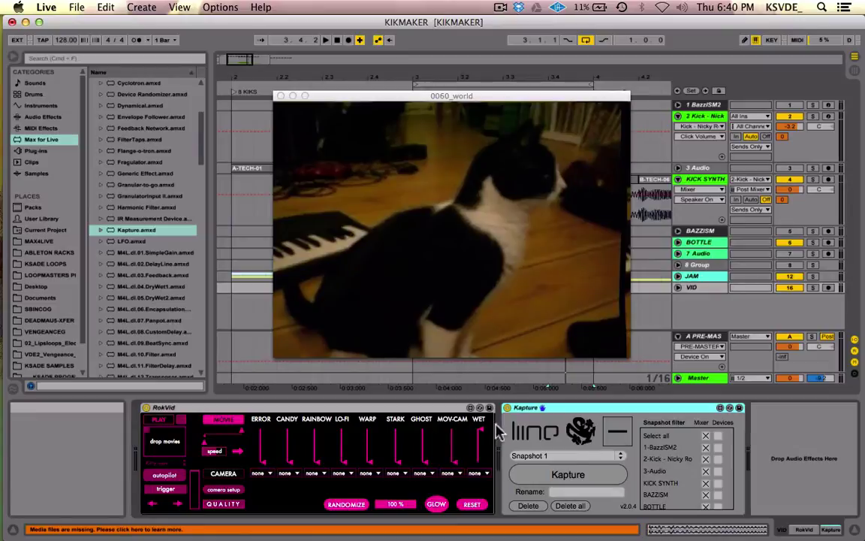
Step: Check Kapture's snapshot list and store a second snapshot
click(547, 454)
click(544, 471)
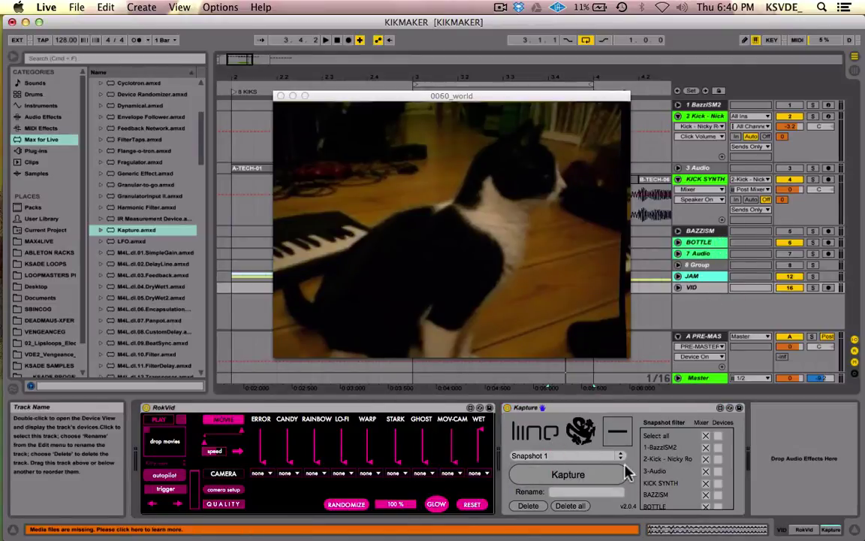
click(569, 458)
click(555, 472)
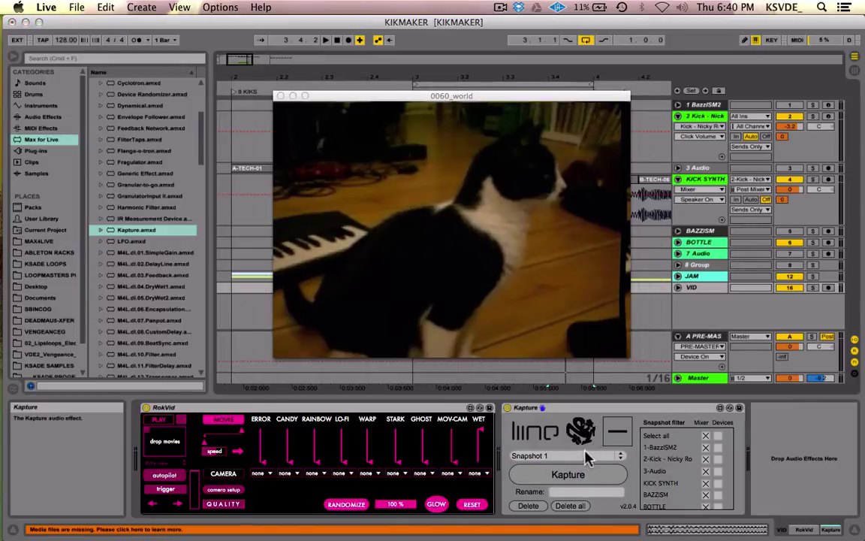
click(575, 477)
click(571, 456)
click(565, 413)
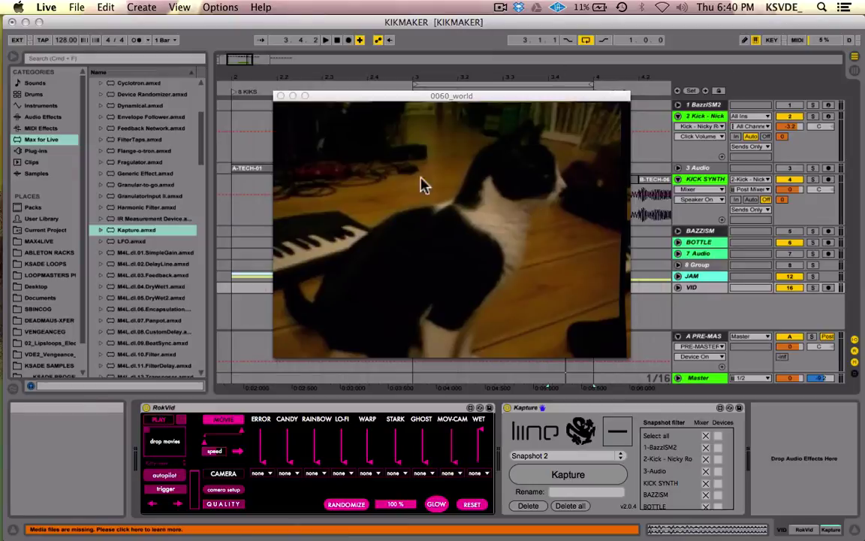
Step: Look over the stored snapshots available for recall in Kapture
click(560, 456)
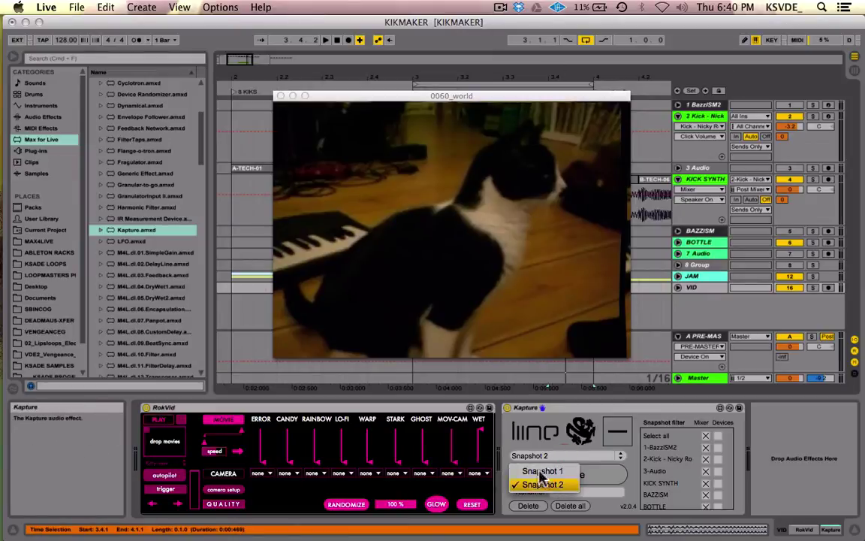
click(560, 466)
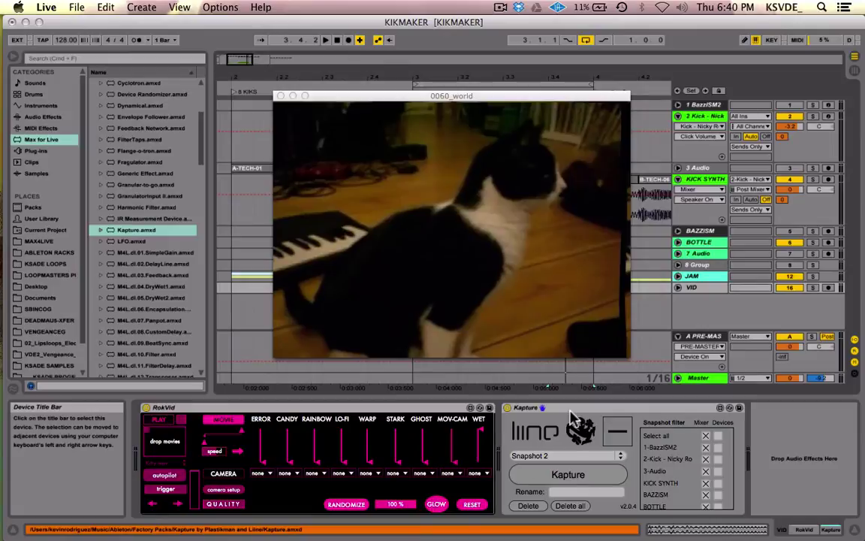
click(547, 456)
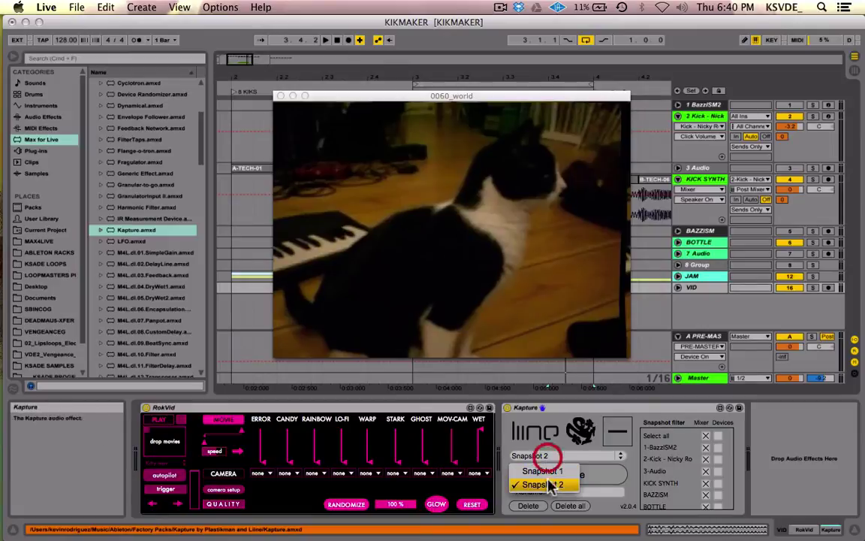
click(564, 439)
Step: Delete the Kapture device from the VID track
click(525, 409)
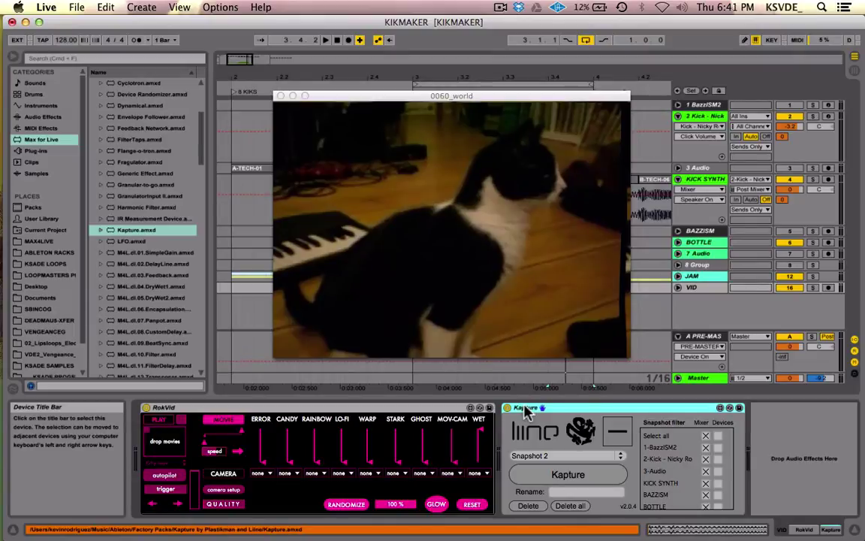
key(Delete)
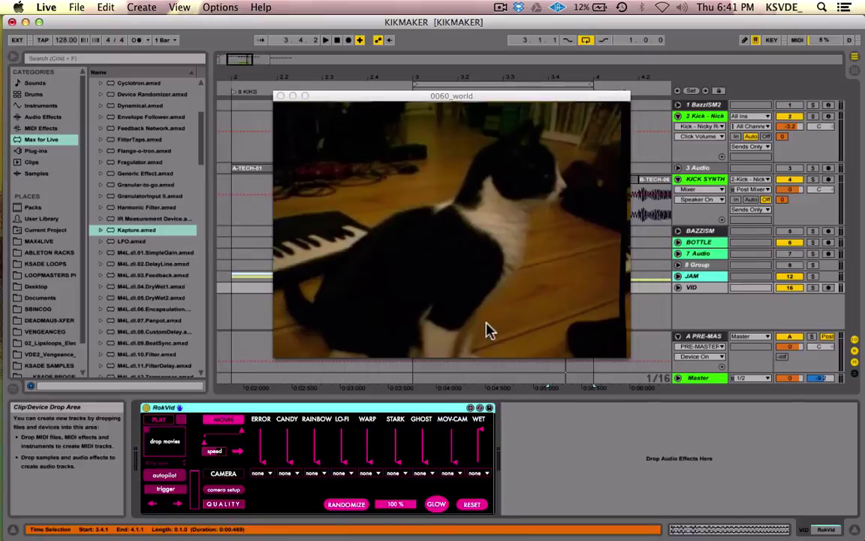
Step: Move the video window aside and modulate RokVid's Candy effect with a square wave at a 1/4 rate
drag(444, 99, 297, 98)
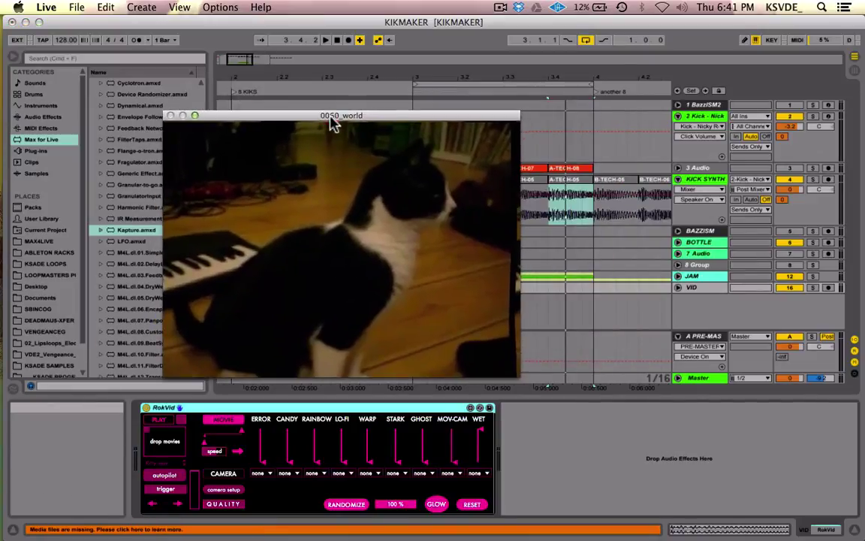
click(291, 473)
click(308, 400)
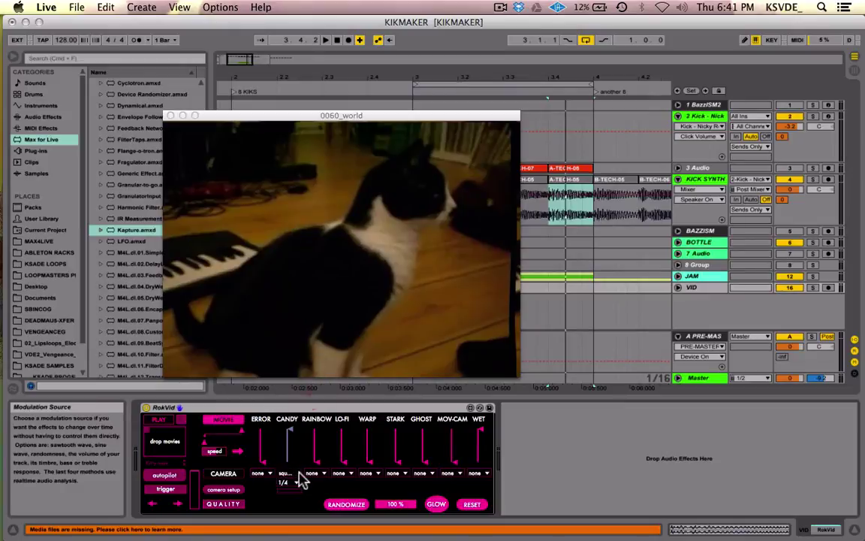
click(289, 482)
click(316, 366)
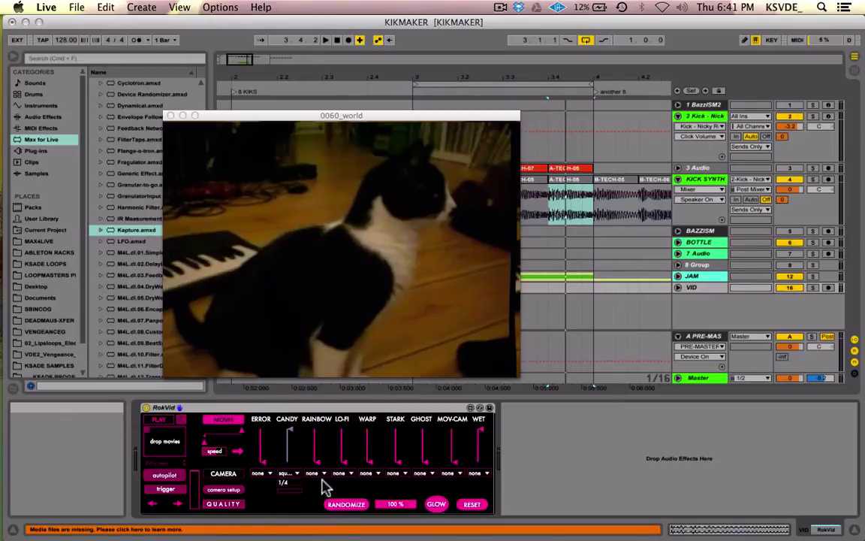
click(284, 483)
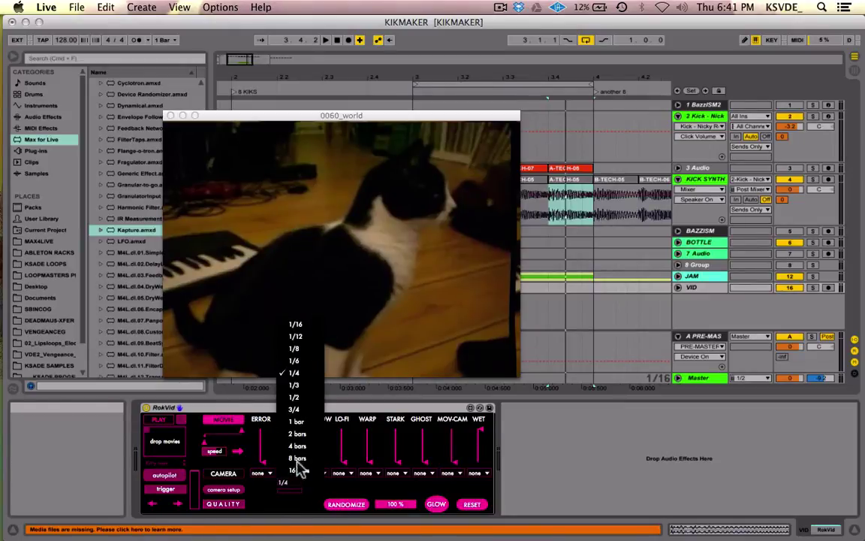
click(270, 497)
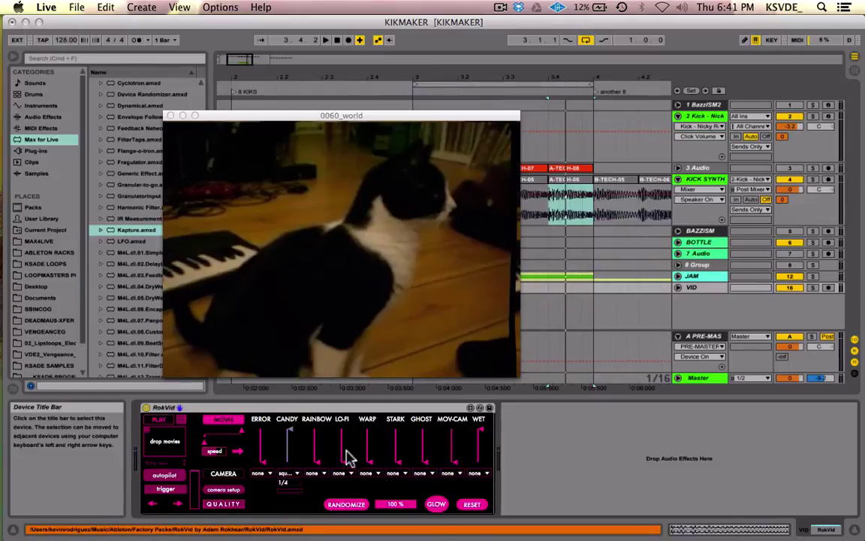
Step: Trigger RokVid's Glow effect and play the set to preview the modulated Candy effect on the movie
click(442, 507)
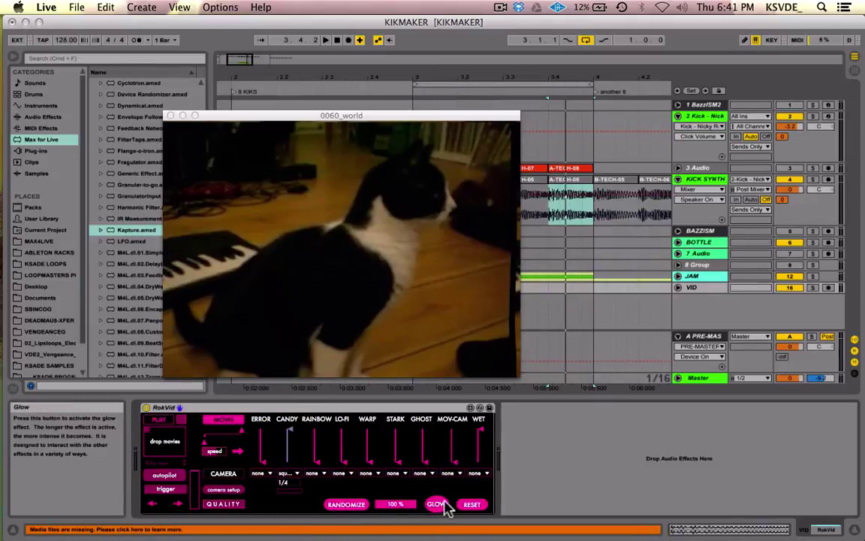
click(443, 507)
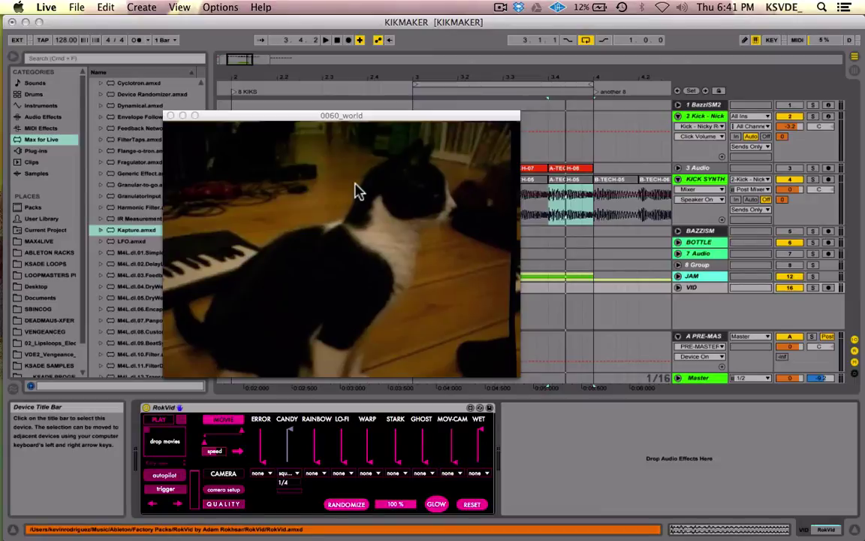
key(space)
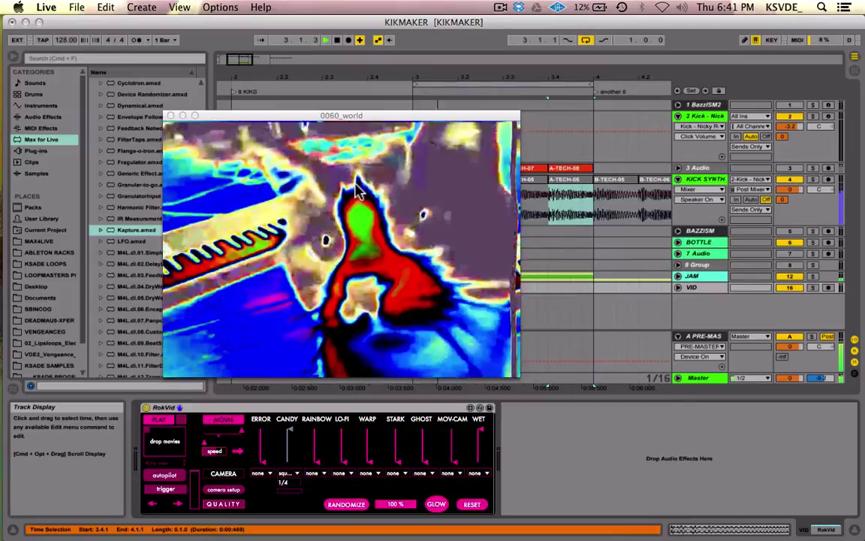
Step: Check the MIDI mapping of RokVid's next-movie control, then resume playback and advance to the next movie
key(super+m)
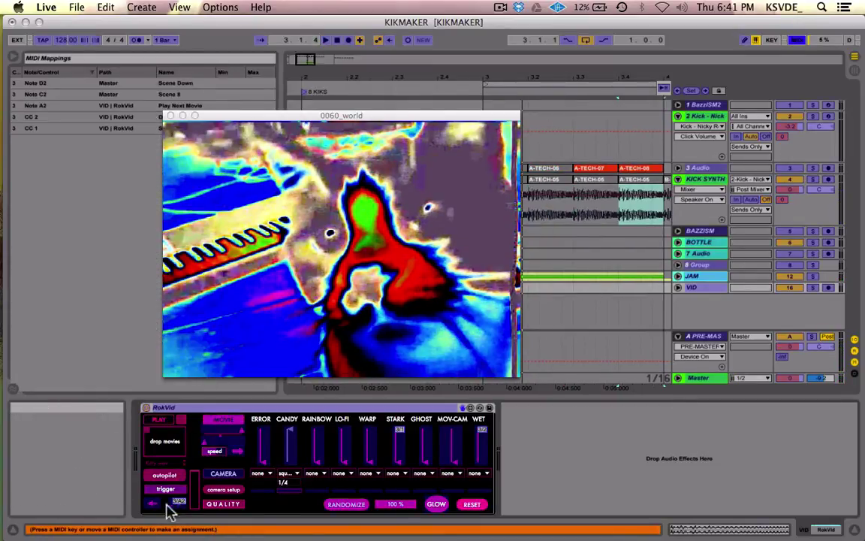
key(super+m)
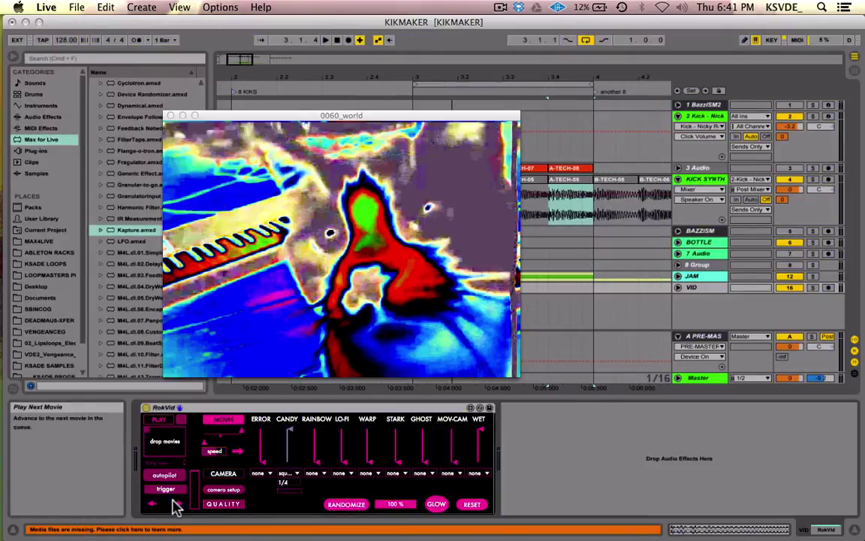
key(space)
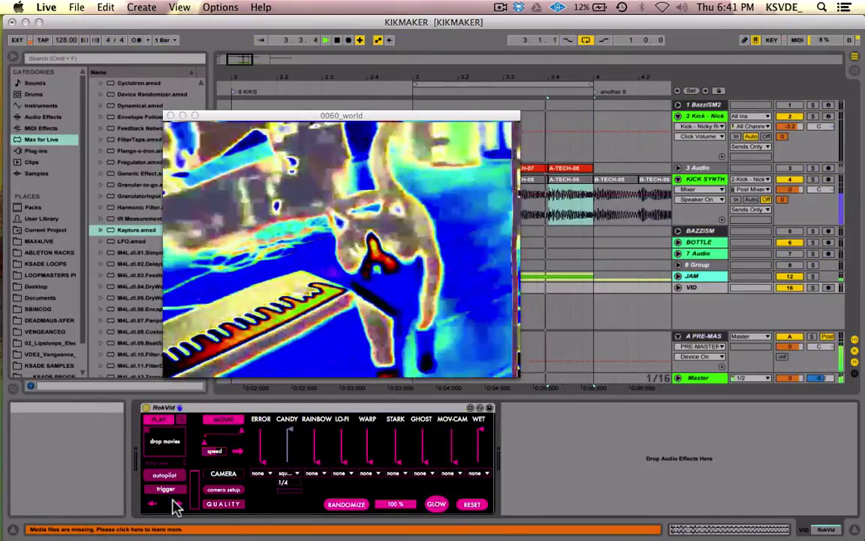
click(175, 504)
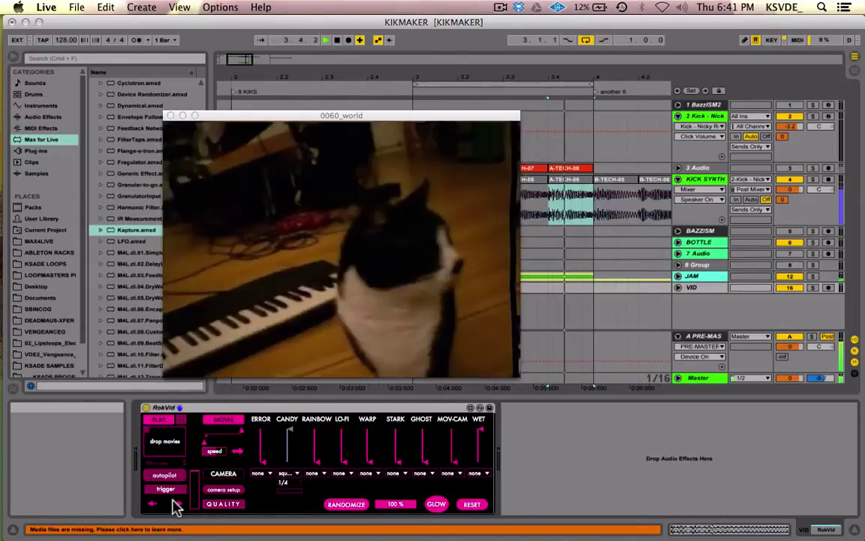
Step: Switch RokVid to the ISO movie in its movie list and preview it with the set playing
click(168, 473)
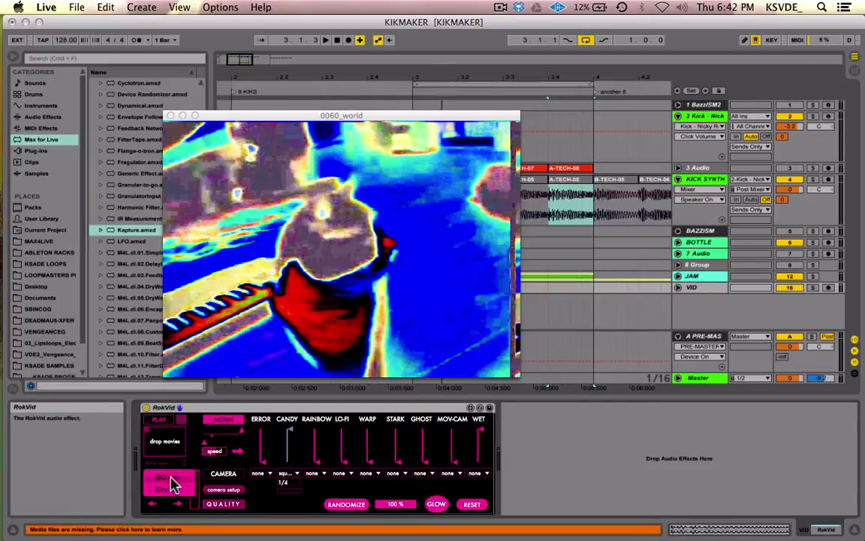
click(170, 481)
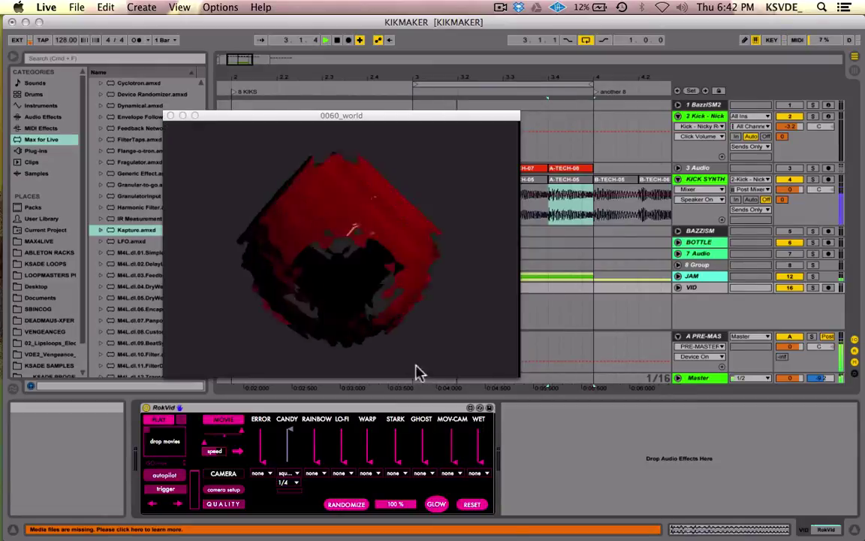
click(165, 473)
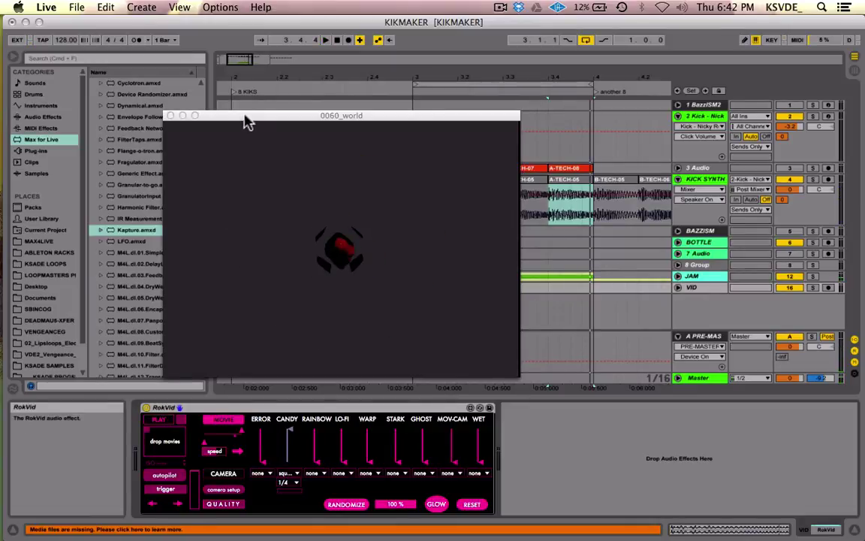
Step: Load Car.mov from the Movies folder of the RokVid by Adam Rokhsar pack into RokVid and play the set
drag(248, 122, 362, 82)
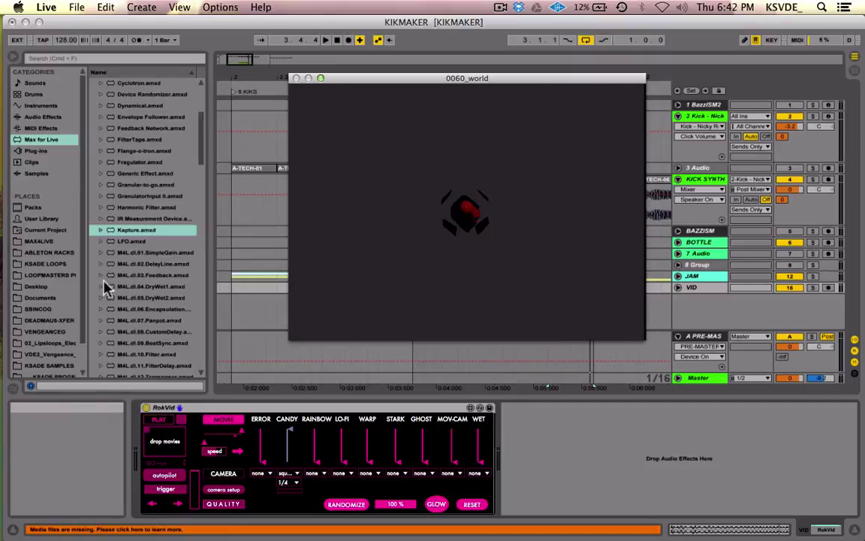
scroll(95, 282, down, 5)
scroll(45, 325, down, 3)
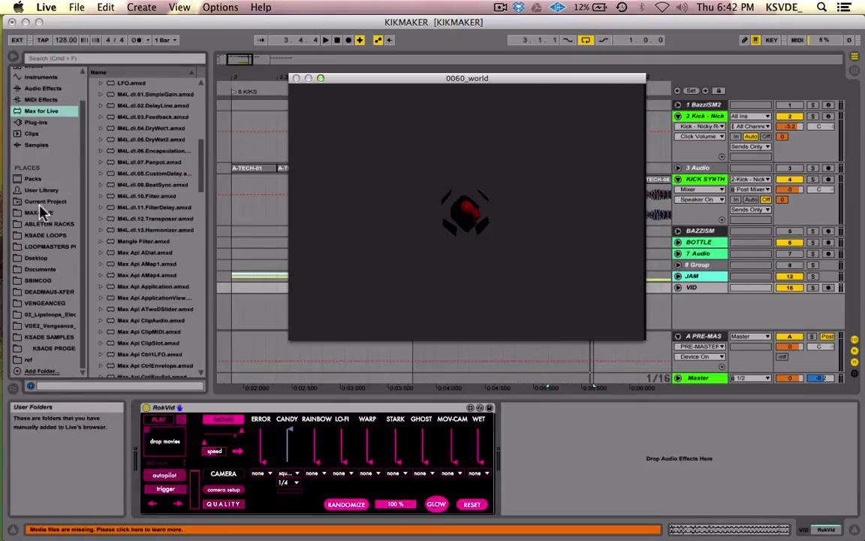
click(33, 179)
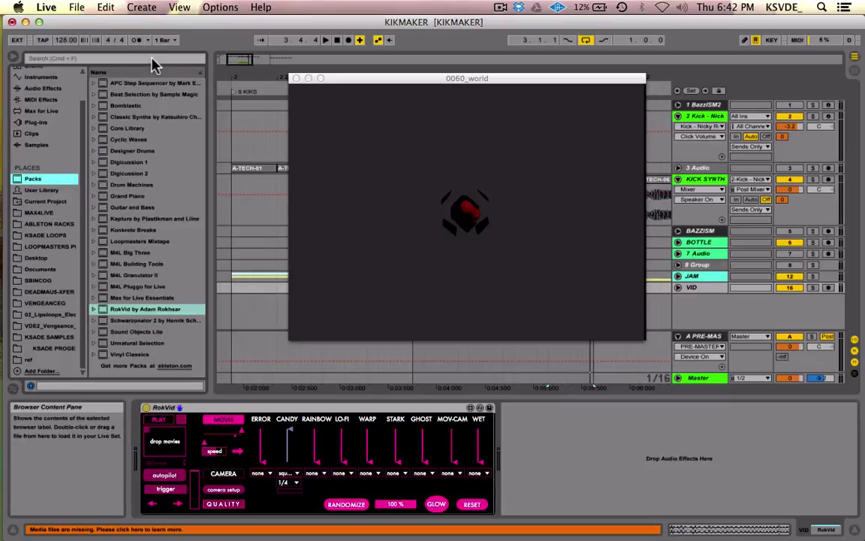
click(94, 309)
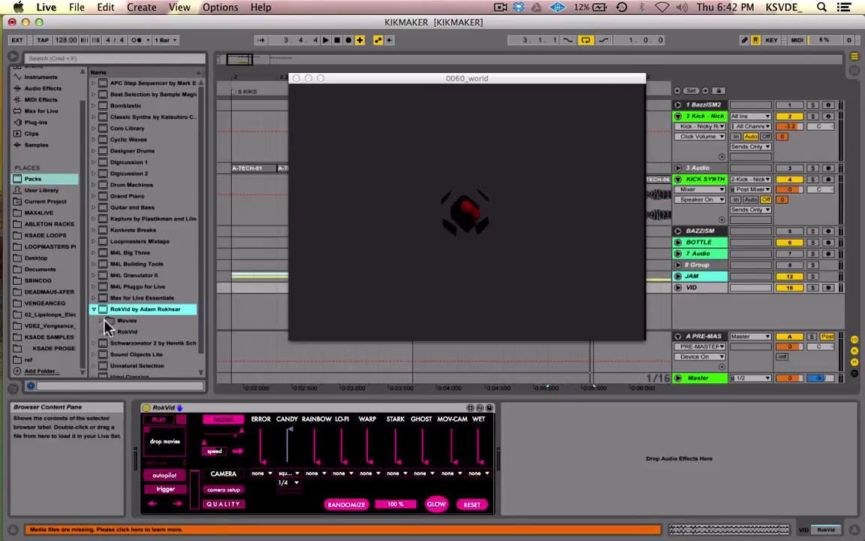
click(102, 320)
drag(128, 230, 170, 442)
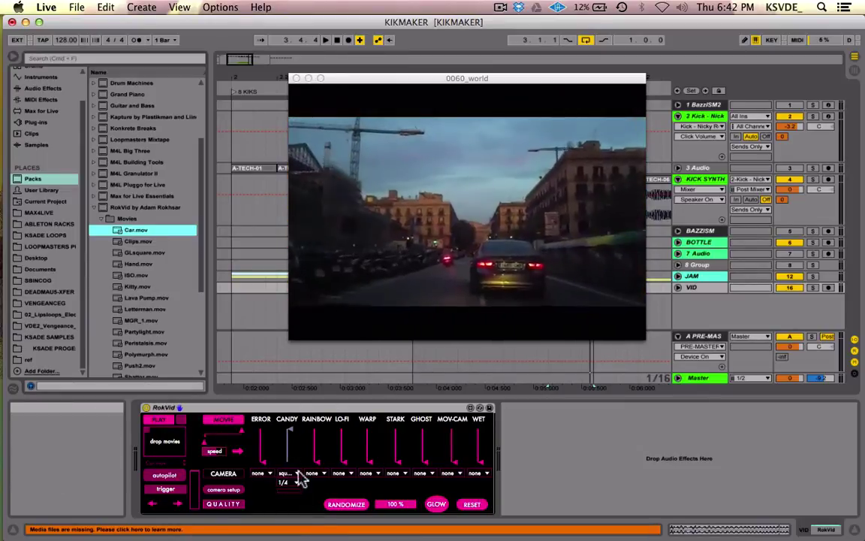
key(space)
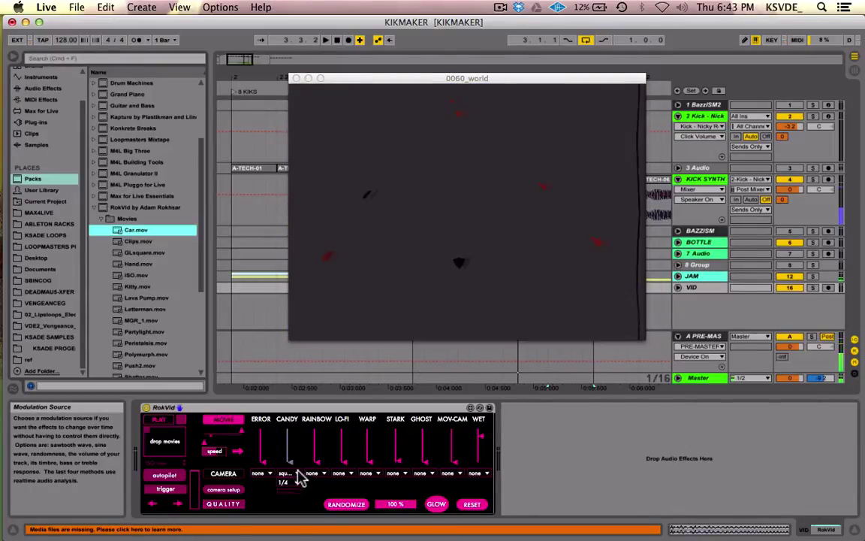
Step: Look through the Desktop's ARTWORKS folder and its EVS and pro subfolders for media usable in RokVid
click(339, 410)
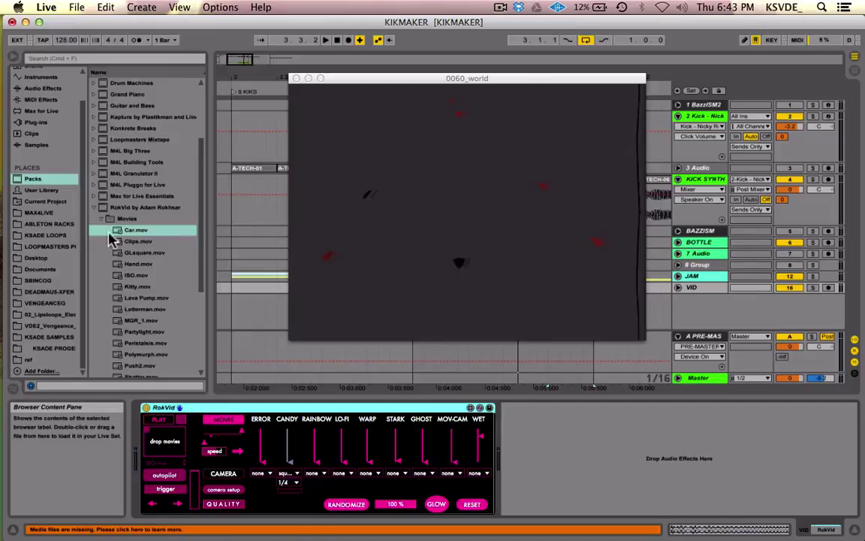
click(43, 259)
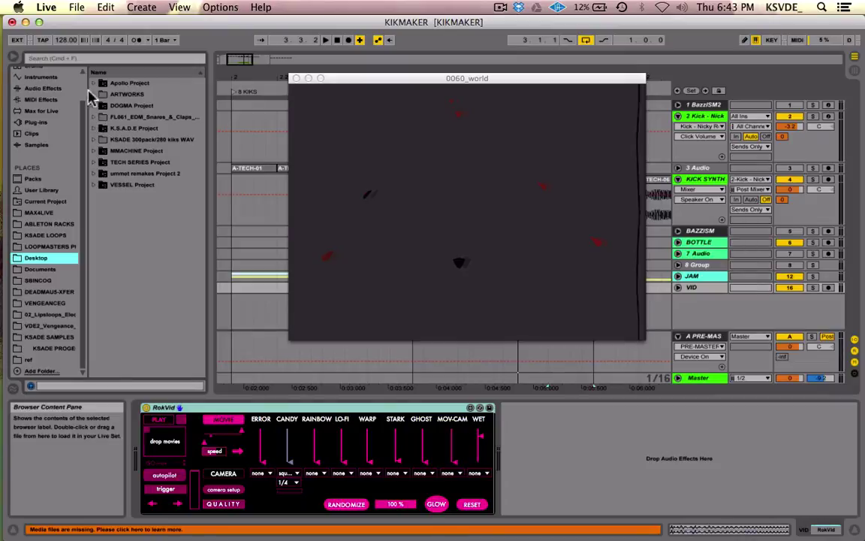
click(94, 94)
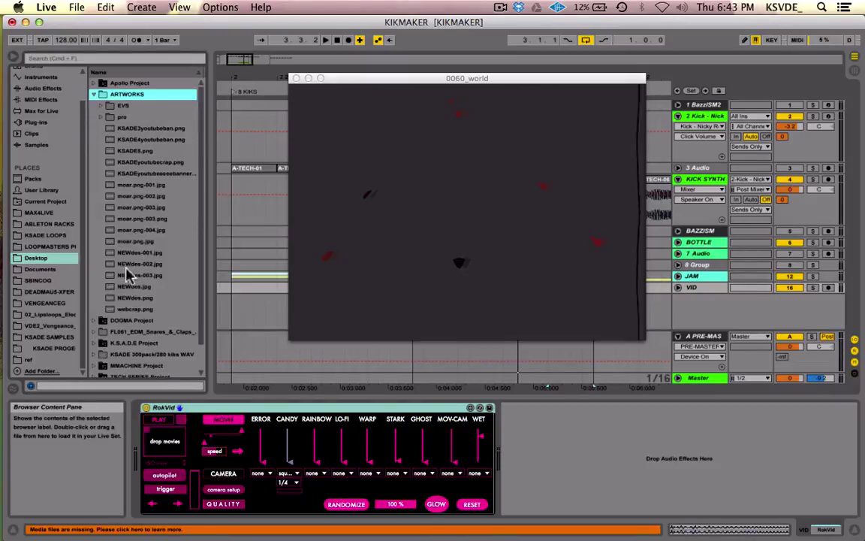
click(100, 106)
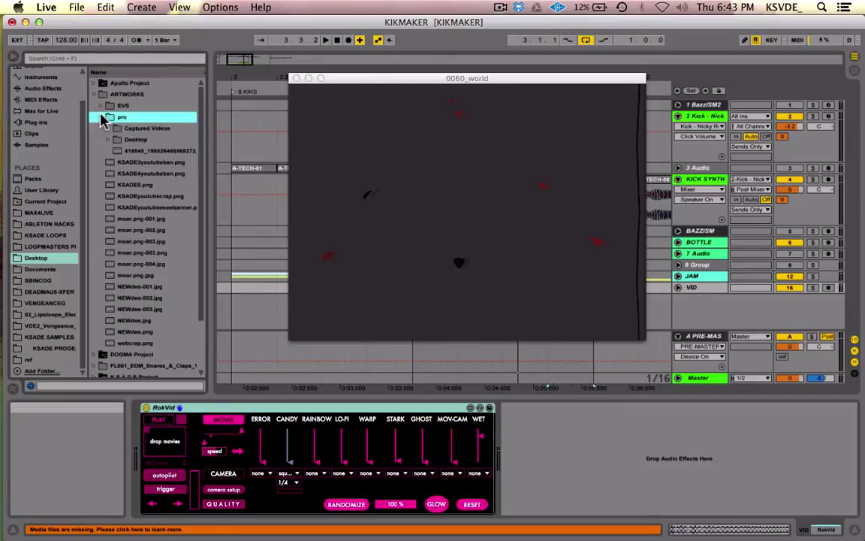
click(102, 108)
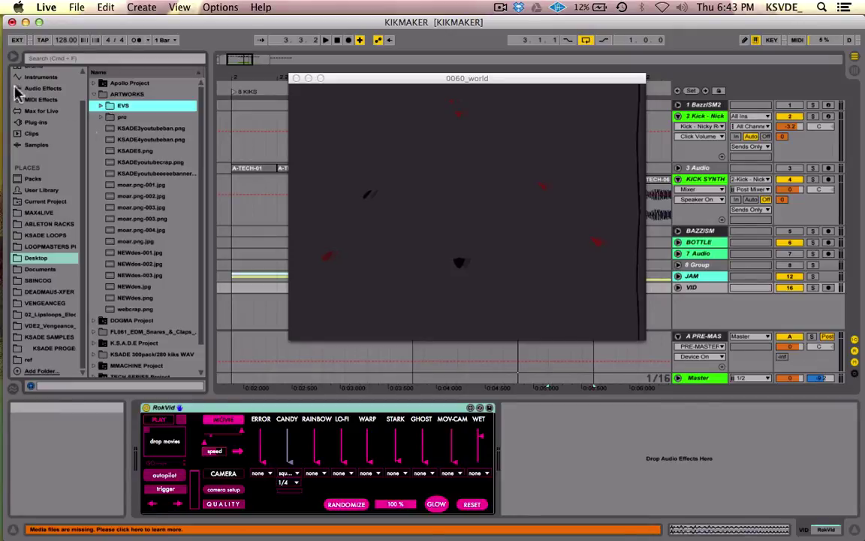
click(245, 217)
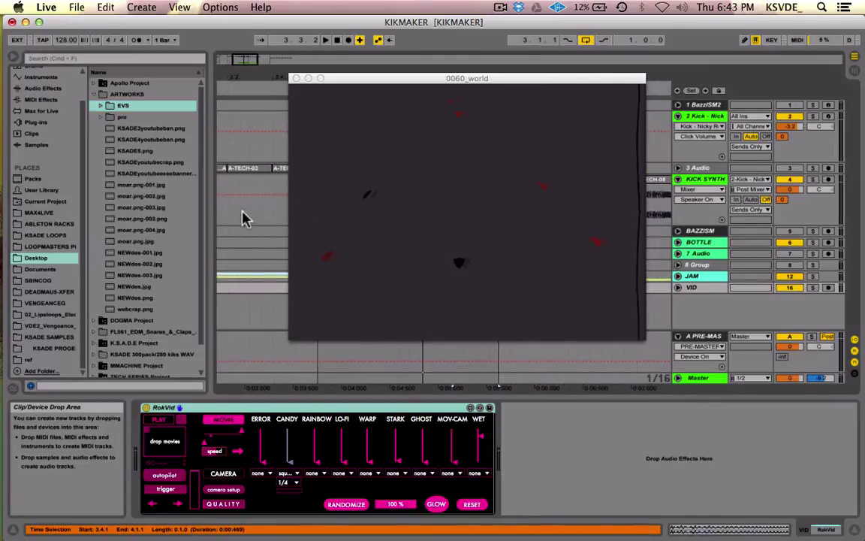